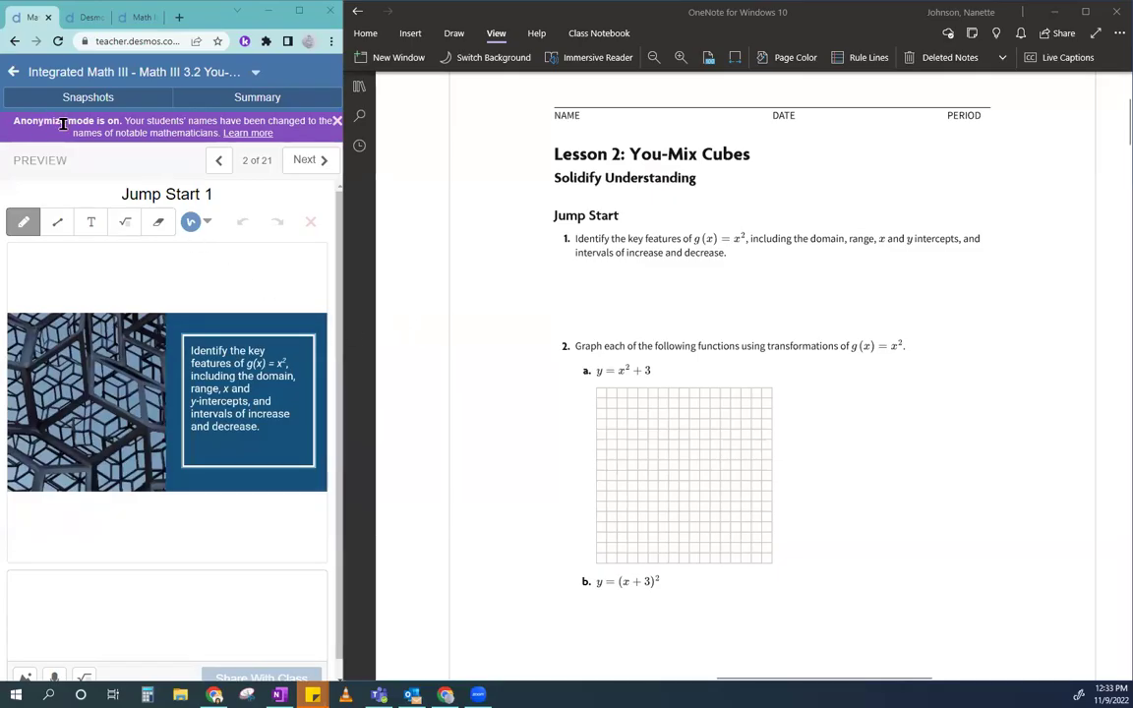
- Return to the Jump Start 1 slide and ink an arrow and 'x values' beside question 1
{"action": "left_click", "coordinate": [219, 160]}
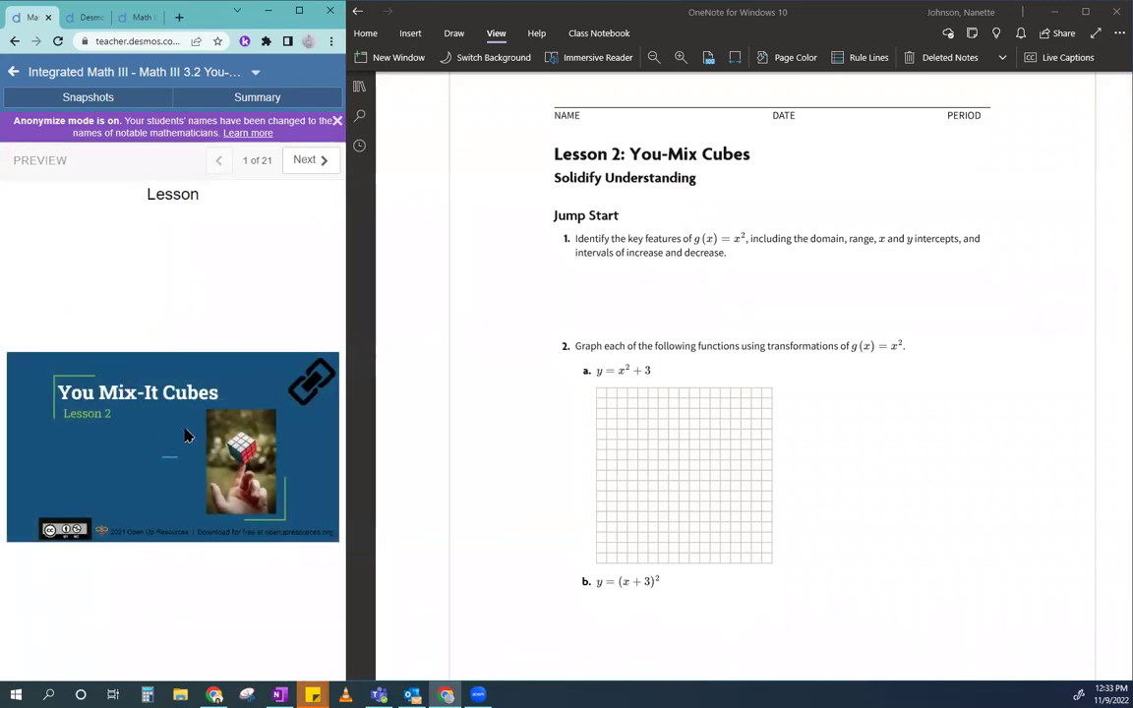
{"action": "left_click", "coordinate": [308, 161]}
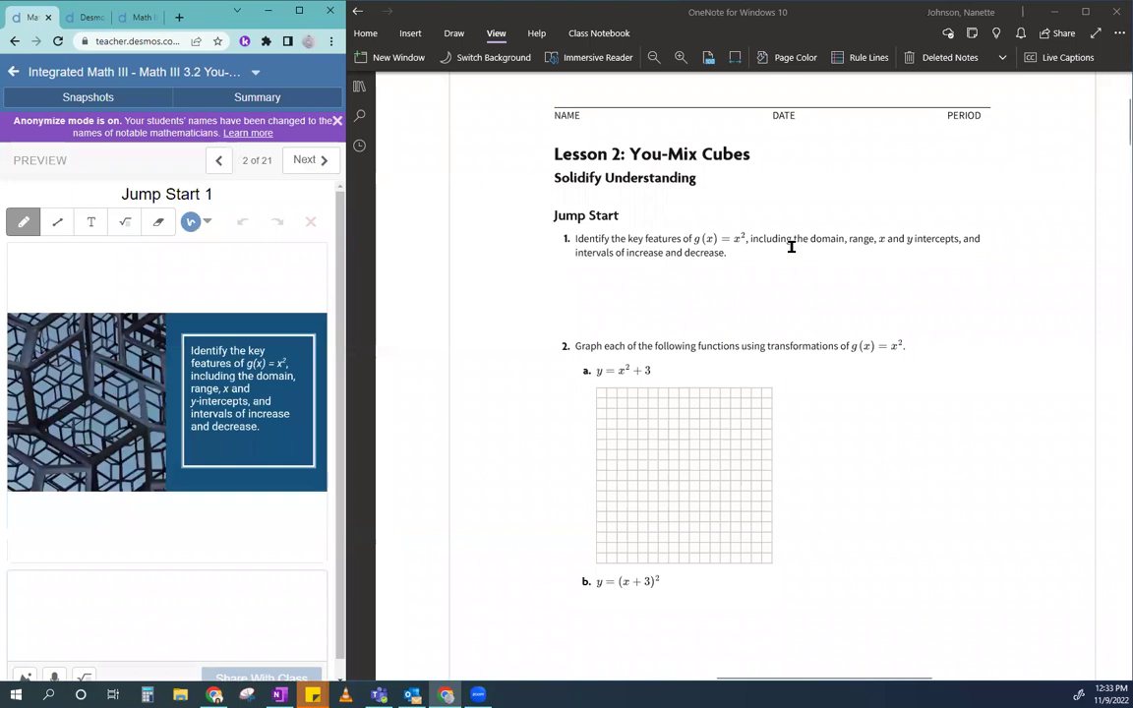
{"action": "left_click_drag", "start_coordinate": [823, 254], "coordinate": [832, 260]}
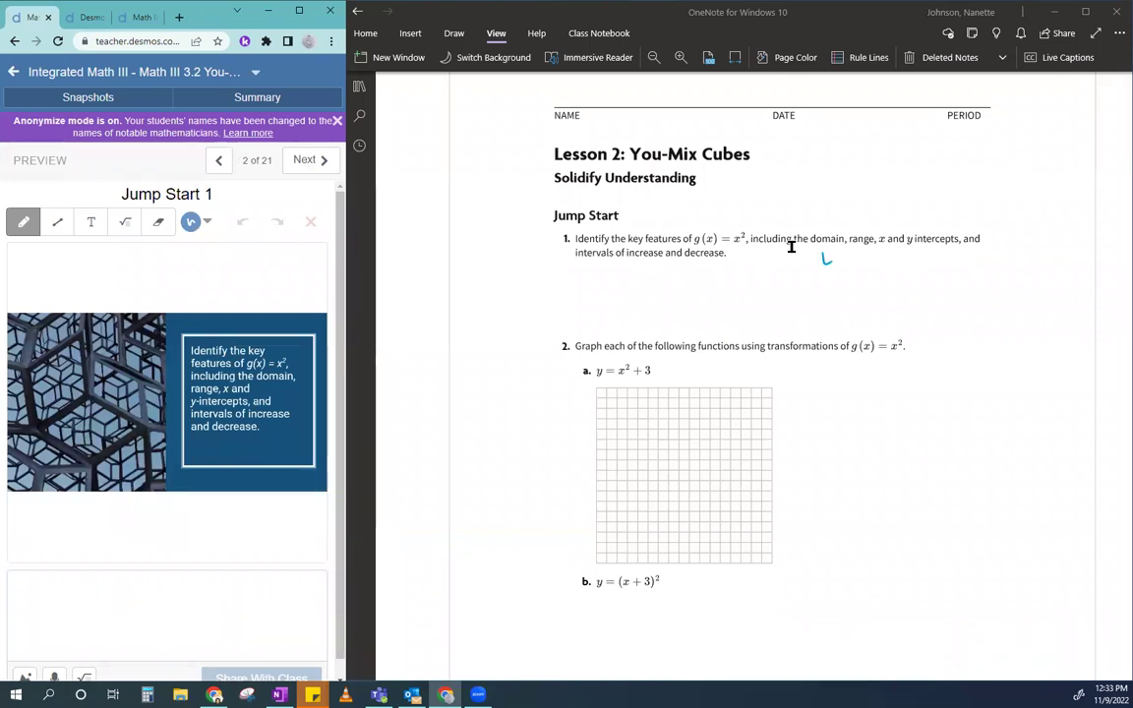
{"action": "left_click_drag", "start_coordinate": [841, 258], "coordinate": [849, 268]}
{"action": "mouse_move", "coordinate": [849, 259]}
{"action": "left_mouse_down"}
{"action": "mouse_move", "coordinate": [841, 268]}
{"action": "mouse_move", "coordinate": [901, 263]}
{"action": "left_mouse_up"}
{"action": "mouse_move", "coordinate": [858, 226]}
{"action": "left_mouse_down"}
{"action": "mouse_move", "coordinate": [879, 208]}
{"action": "mouse_move", "coordinate": [929, 203]}
{"action": "left_mouse_up"}
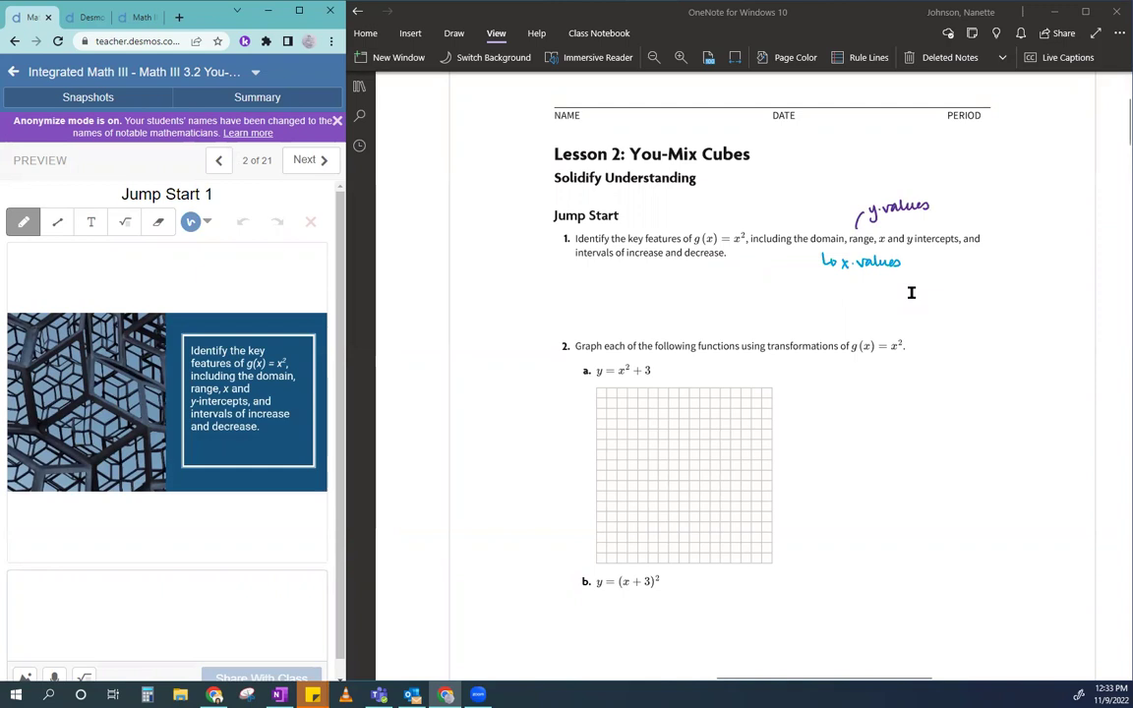
- Handwrite '(from L to R)' below the x values note
{"action": "left_click_drag", "start_coordinate": [843, 280], "coordinate": [842, 294]}
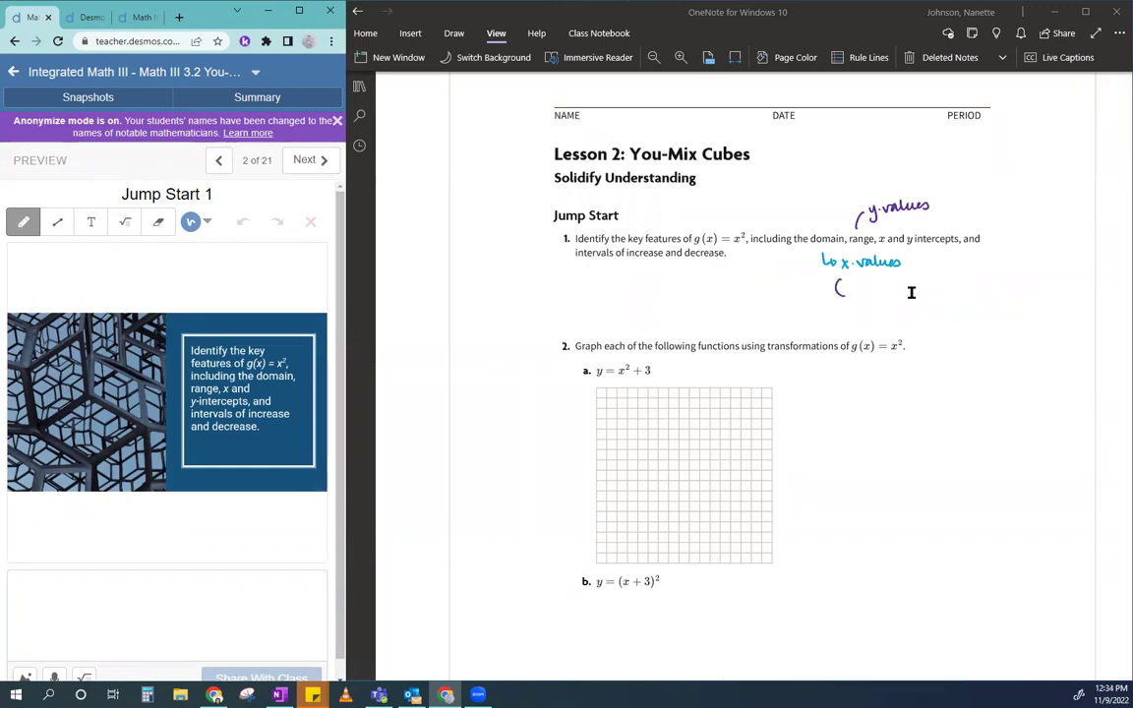
{"action": "left_click_drag", "start_coordinate": [850, 294], "coordinate": [855, 282]}
{"action": "left_click_drag", "start_coordinate": [857, 288], "coordinate": [904, 294]}
{"action": "left_click_drag", "start_coordinate": [906, 284], "coordinate": [914, 292]}
{"action": "left_click_drag", "start_coordinate": [921, 283], "coordinate": [923, 288]}
{"action": "left_click_drag", "start_coordinate": [931, 293], "coordinate": [941, 291]}
{"action": "left_click_drag", "start_coordinate": [948, 277], "coordinate": [951, 295]}
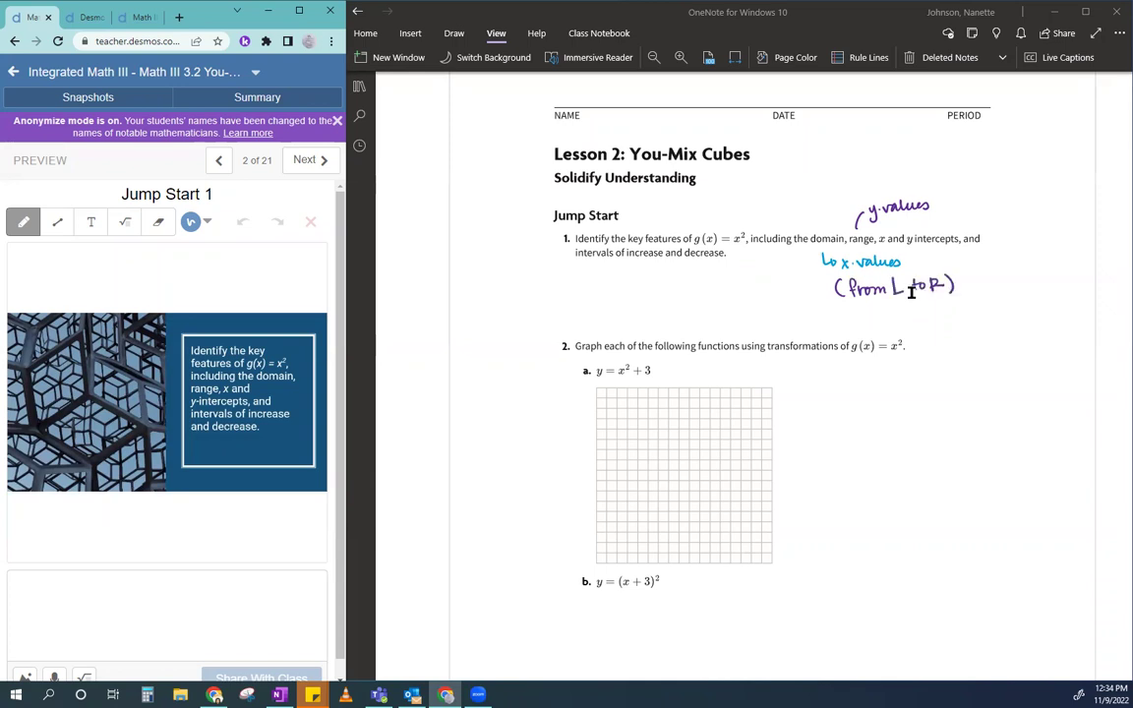
- Handwrite 'from bottom to' above the y values label
{"action": "mouse_move", "coordinate": [862, 178]}
{"action": "left_mouse_down"}
{"action": "mouse_move", "coordinate": [861, 192]}
{"action": "mouse_move", "coordinate": [878, 186]}
{"action": "left_mouse_up"}
{"action": "left_click_drag", "start_coordinate": [884, 192], "coordinate": [899, 188]}
{"action": "left_click_drag", "start_coordinate": [906, 182], "coordinate": [914, 187]}
{"action": "left_click_drag", "start_coordinate": [920, 172], "coordinate": [922, 186]}
{"action": "left_click_drag", "start_coordinate": [926, 181], "coordinate": [941, 183]}
{"action": "left_click_drag", "start_coordinate": [950, 170], "coordinate": [953, 183]}
{"action": "left_click_drag", "start_coordinate": [956, 176], "coordinate": [961, 178]}
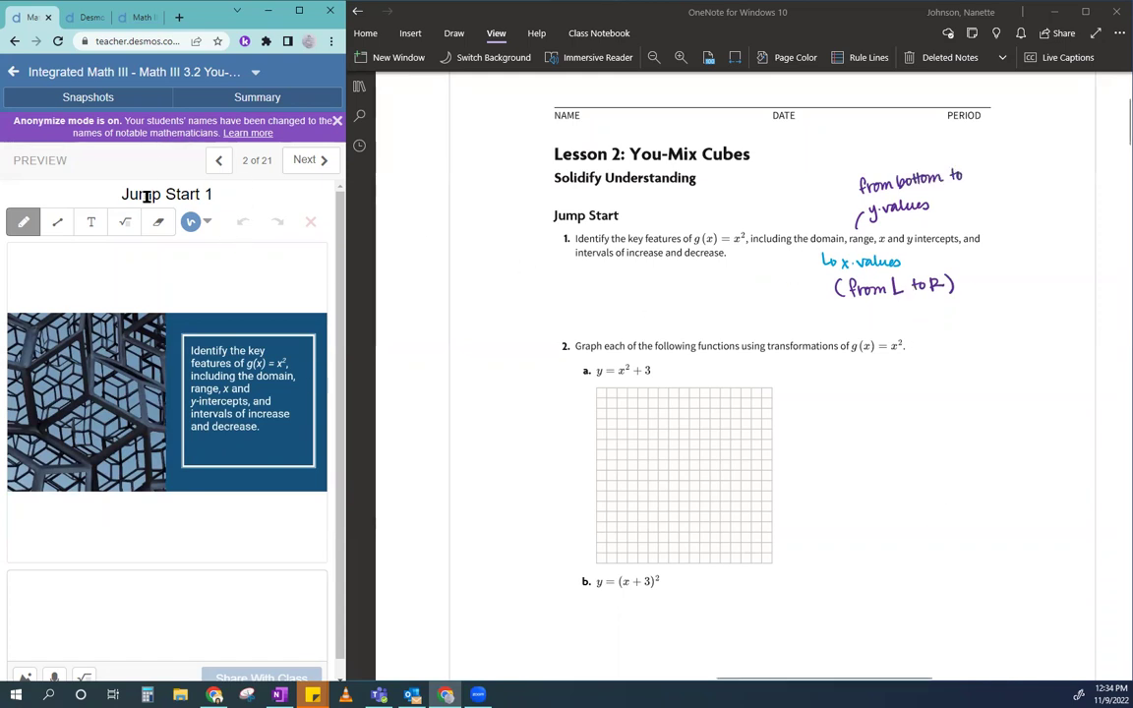
- Show the Desmos activity full screen and graph the parabola x^2 in a calculator beside Jump Start 1
{"action": "left_click", "coordinate": [267, 10]}
{"action": "key", "text": "alt+Tab"}
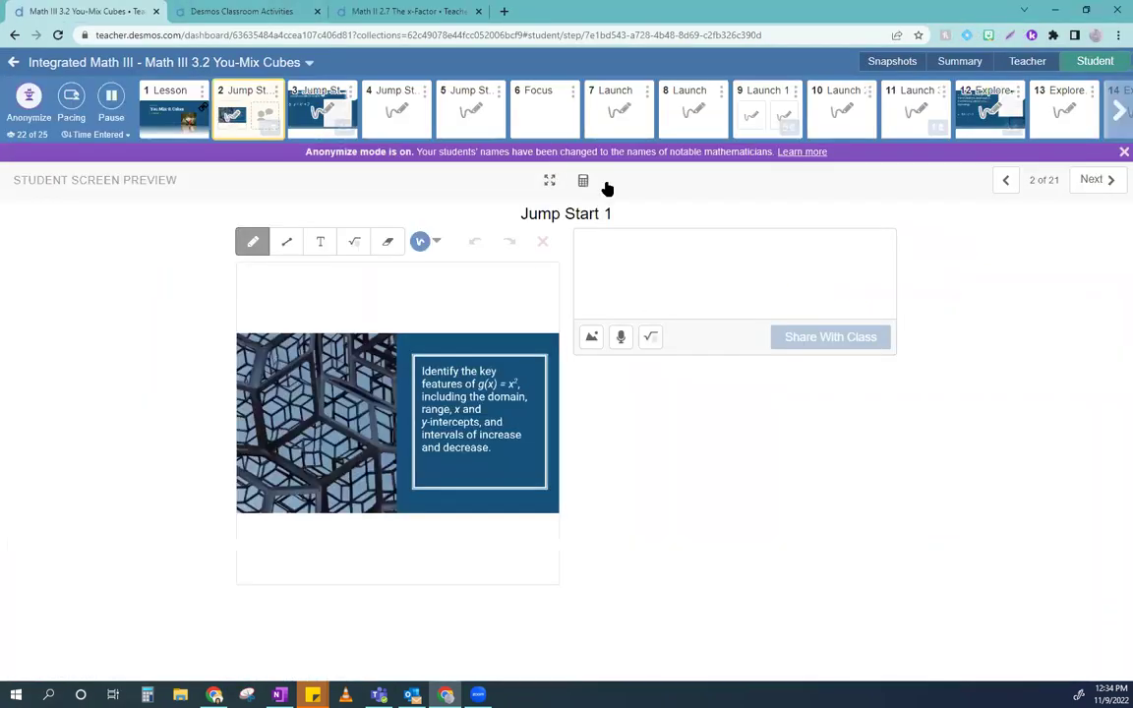
{"action": "left_click", "coordinate": [583, 181]}
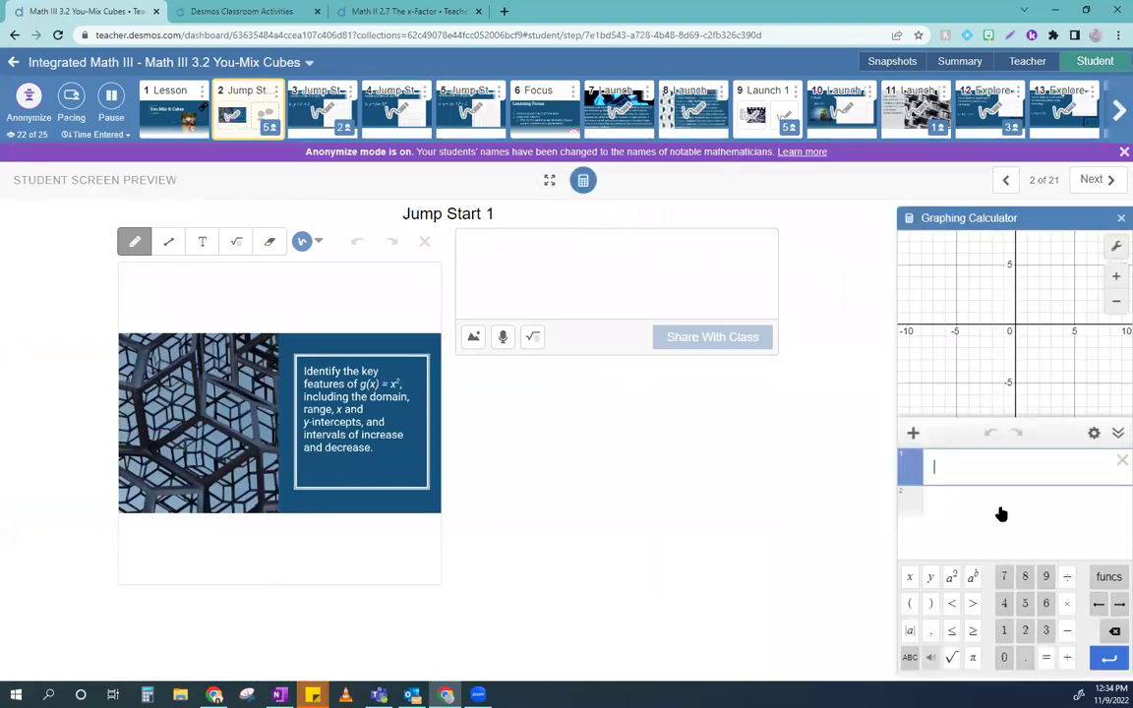
{"action": "type", "text": "y"}
{"action": "type", "text": "^2"}
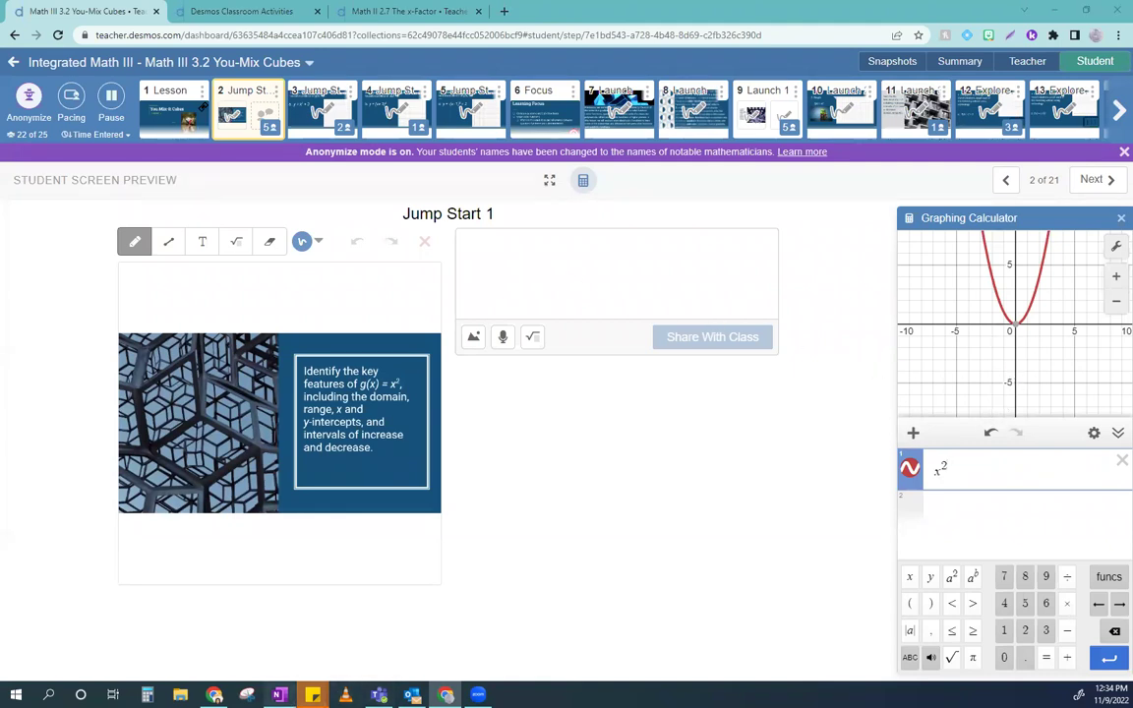
{"action": "left_click", "coordinate": [279, 695]}
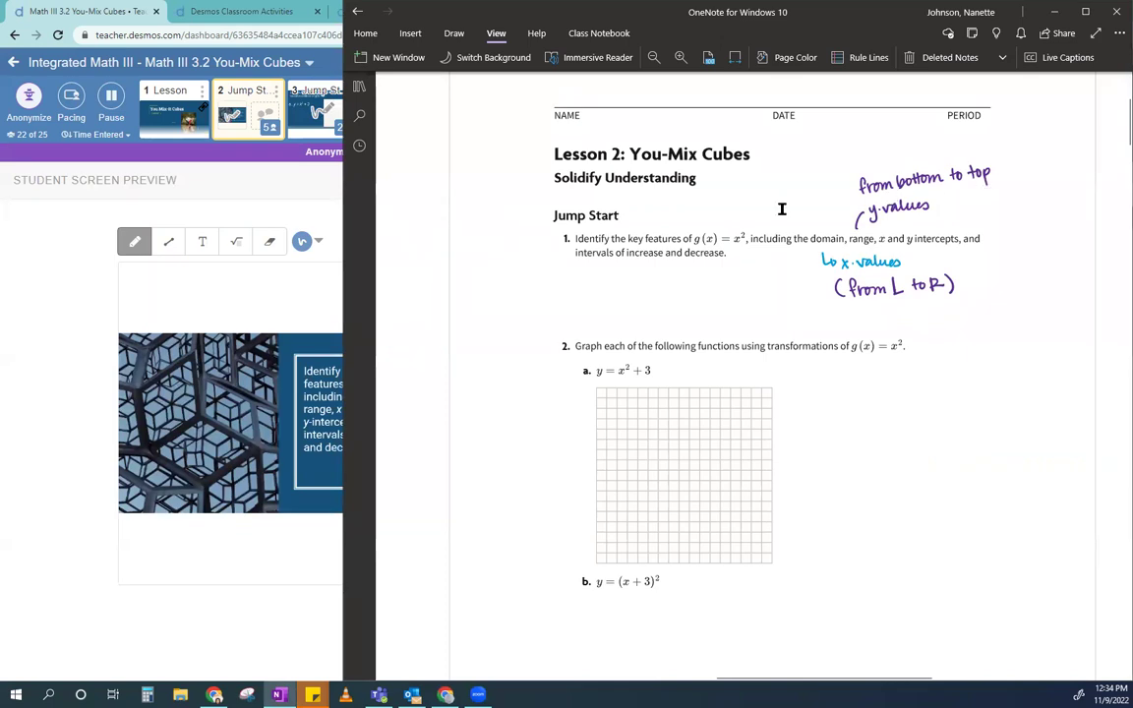
{"action": "left_click", "coordinate": [275, 292]}
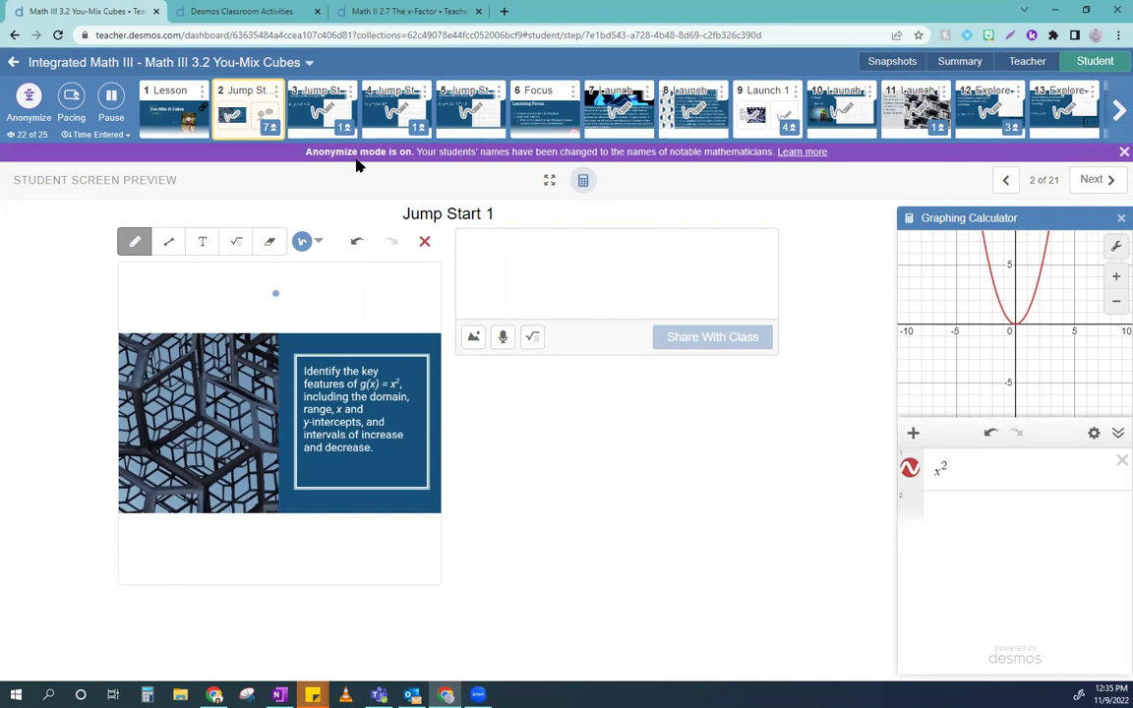
- On Jump Start 2a, circle the '+ 3' and sketch its parabola, then advance to Jump Start 2b
{"action": "left_click", "coordinate": [332, 120]}
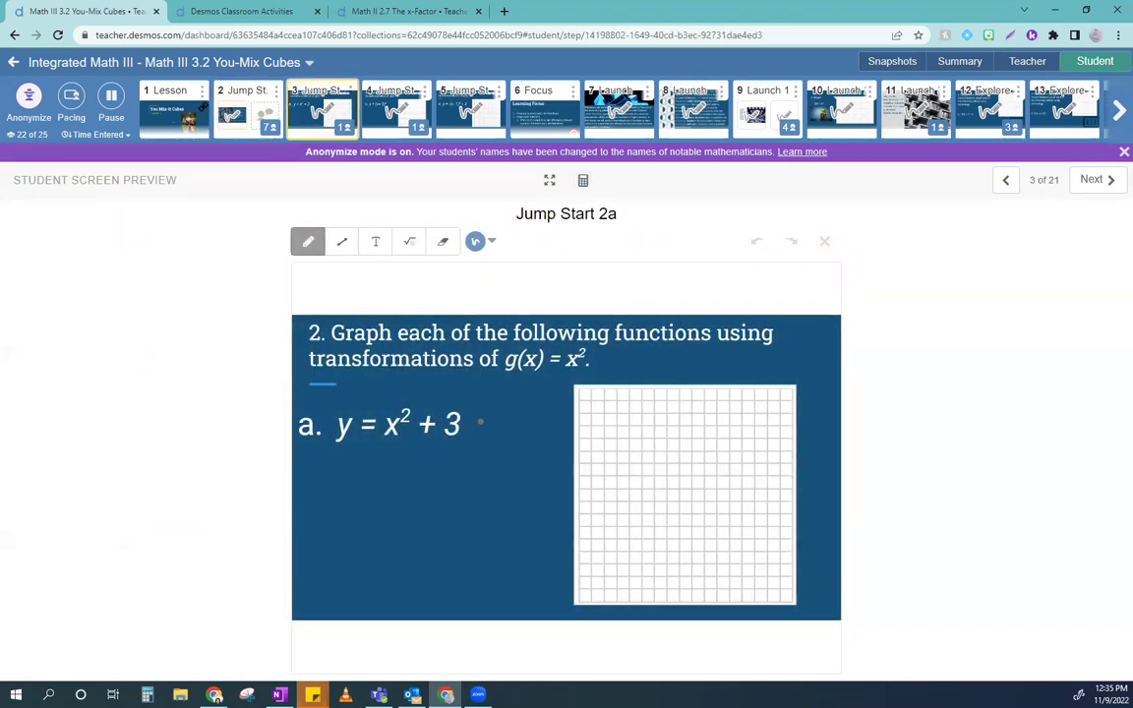
{"action": "left_click_drag", "start_coordinate": [428, 446], "coordinate": [406, 441]}
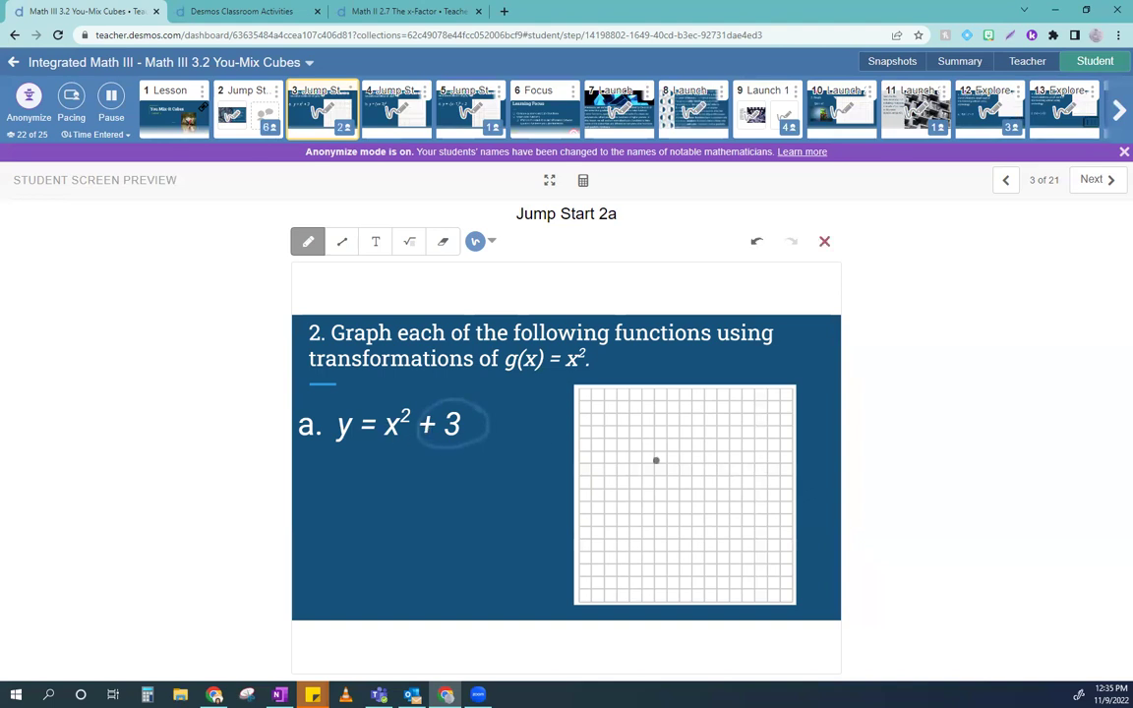
{"action": "mouse_move", "coordinate": [629, 413]}
{"action": "left_mouse_down"}
{"action": "mouse_move", "coordinate": [652, 473]}
{"action": "mouse_move", "coordinate": [682, 489]}
{"action": "mouse_move", "coordinate": [707, 467]}
{"action": "mouse_move", "coordinate": [715, 406]}
{"action": "left_mouse_up"}
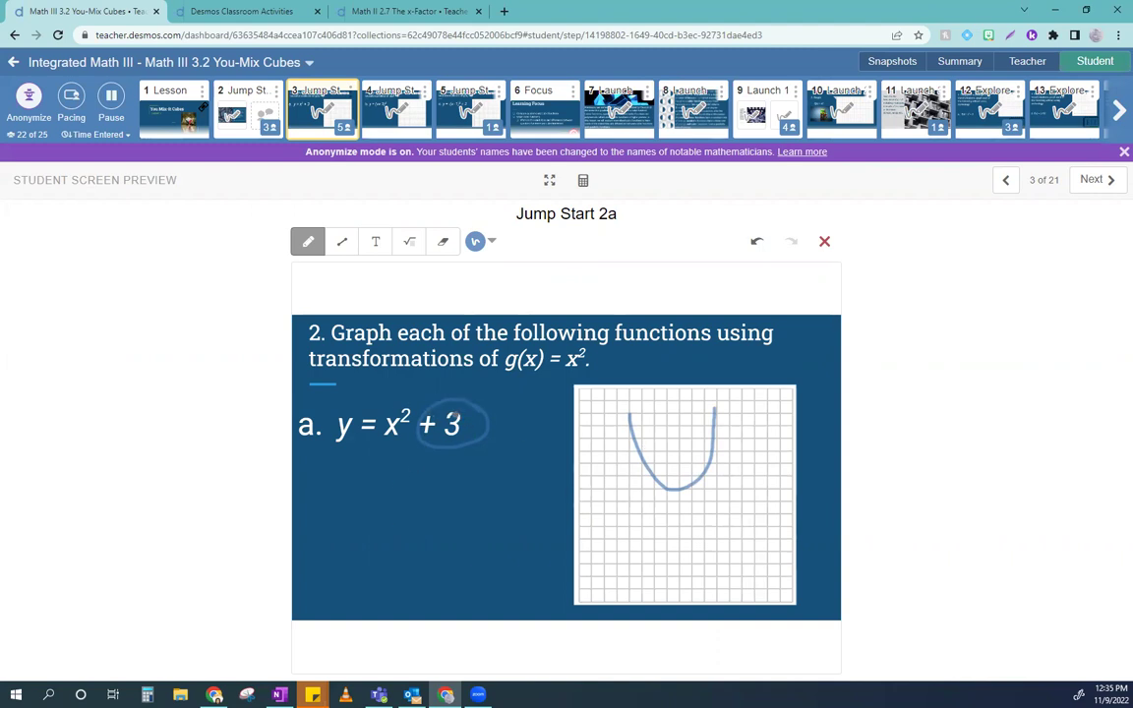
{"action": "left_click", "coordinate": [394, 110]}
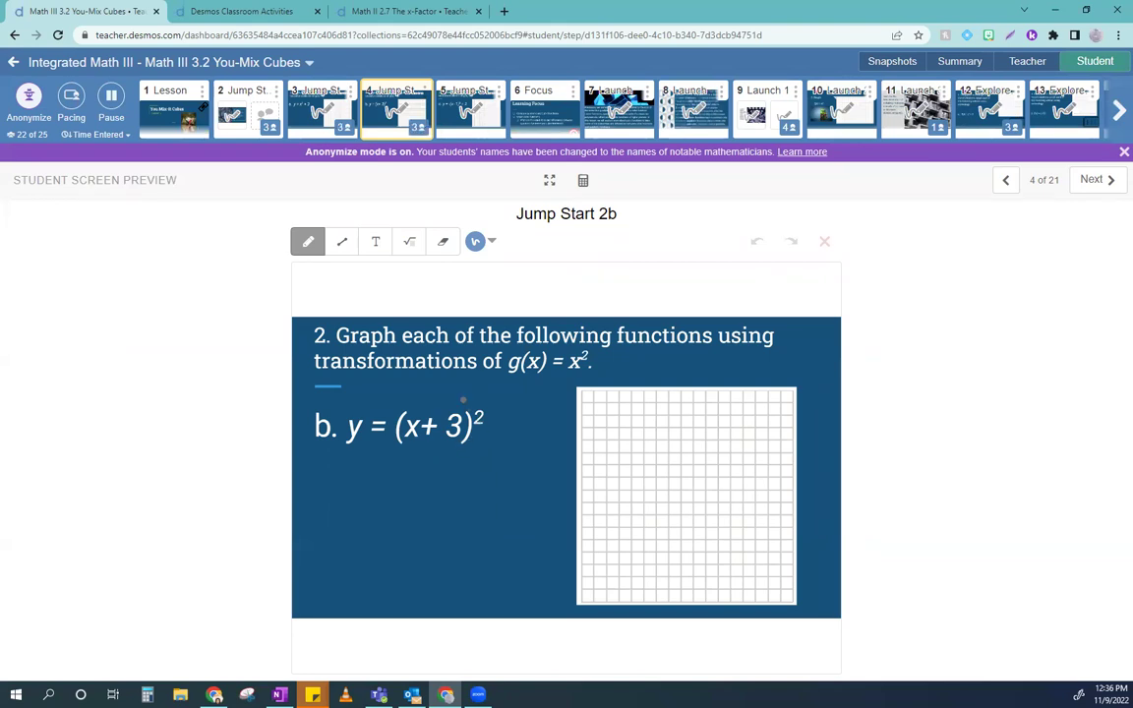
- Revisit the Jump Start 2a sketch and 2b, then bring up Jump Start 2c, y = −(x−1)² + 2
{"action": "left_click", "coordinate": [330, 111]}
{"action": "left_click", "coordinate": [363, 108]}
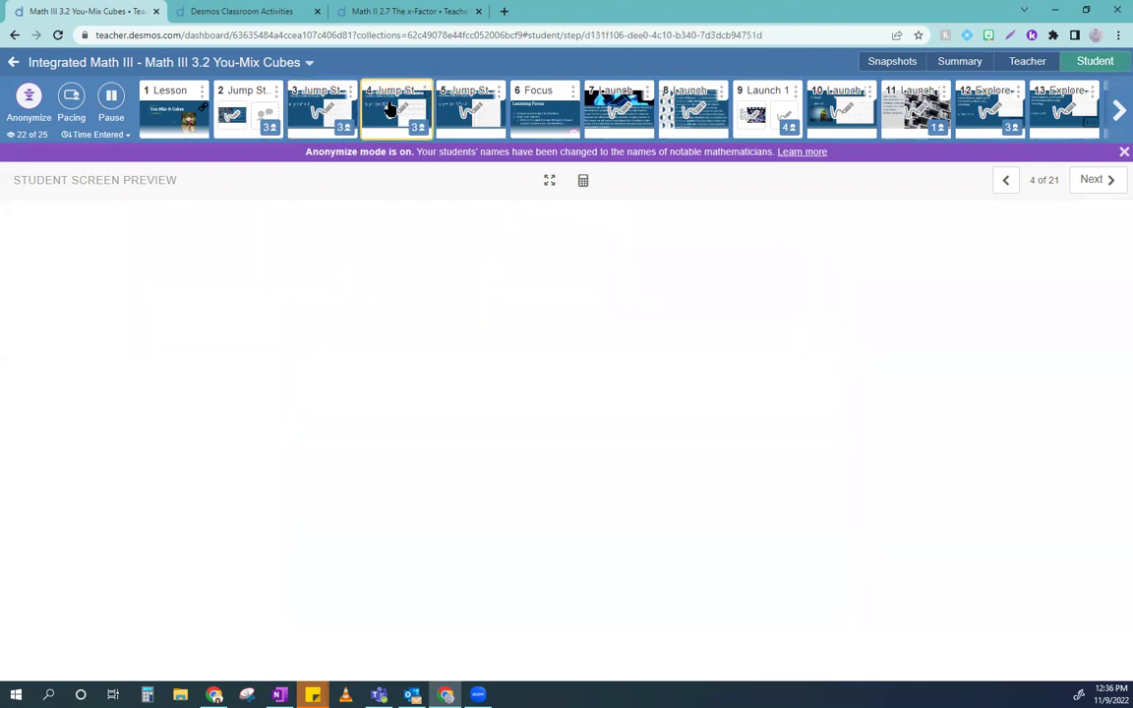
{"action": "left_click", "coordinate": [334, 111]}
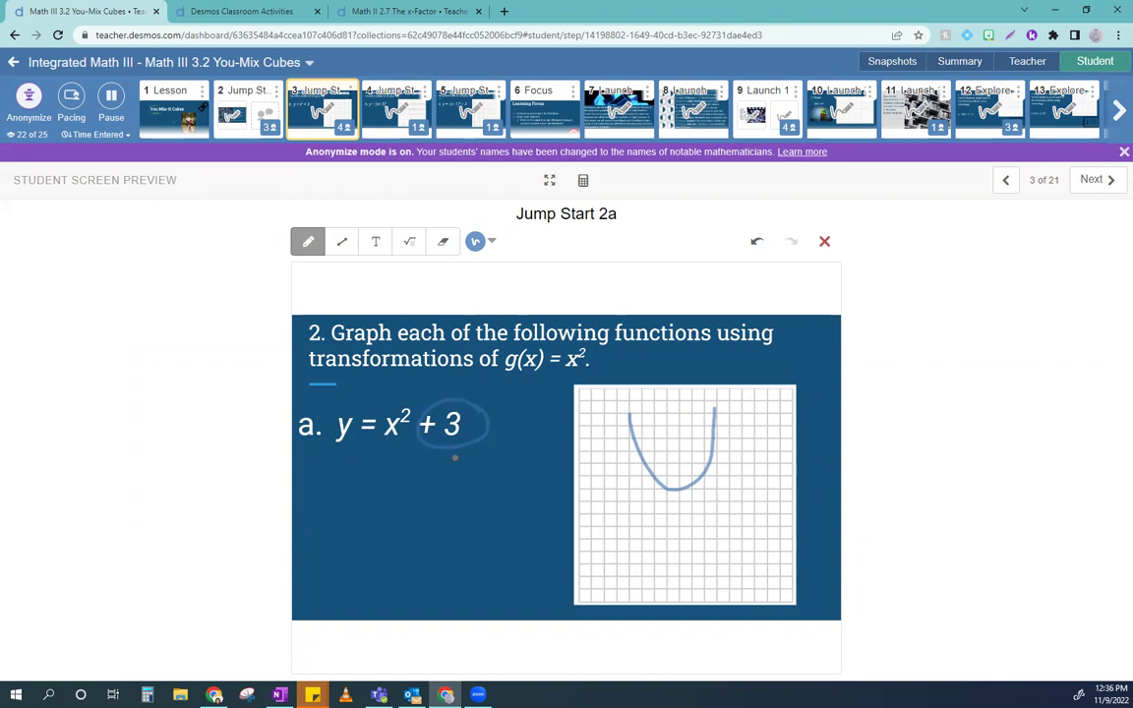
{"action": "left_click", "coordinate": [366, 116]}
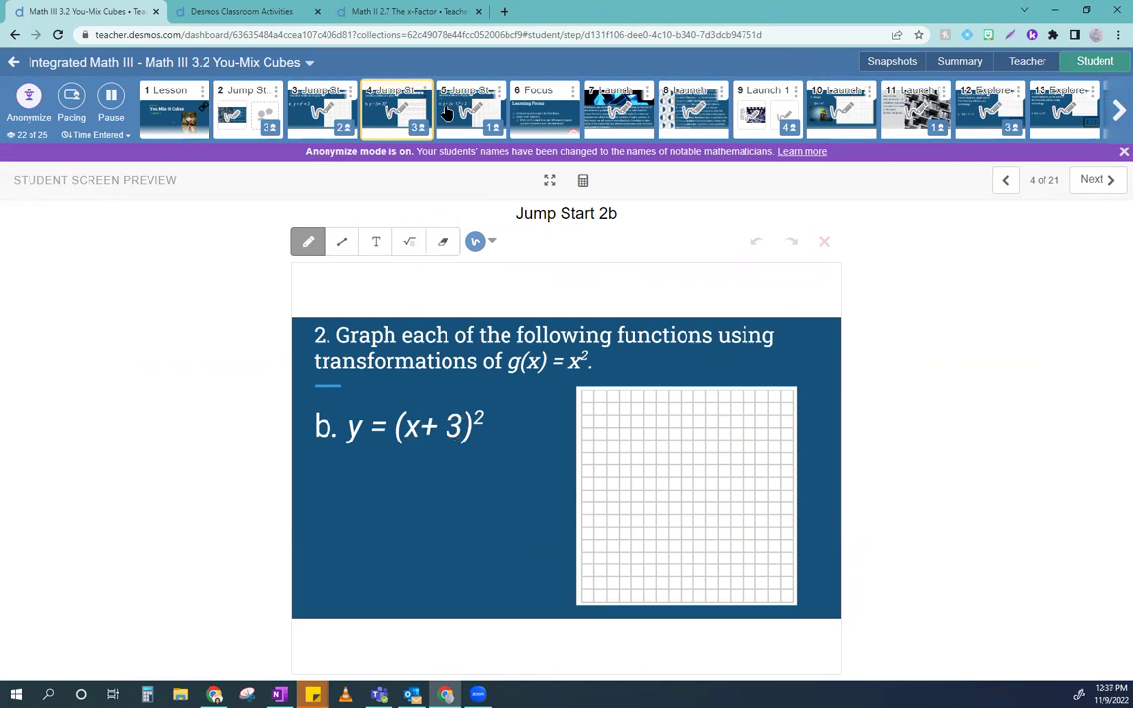
{"action": "left_click", "coordinate": [454, 135]}
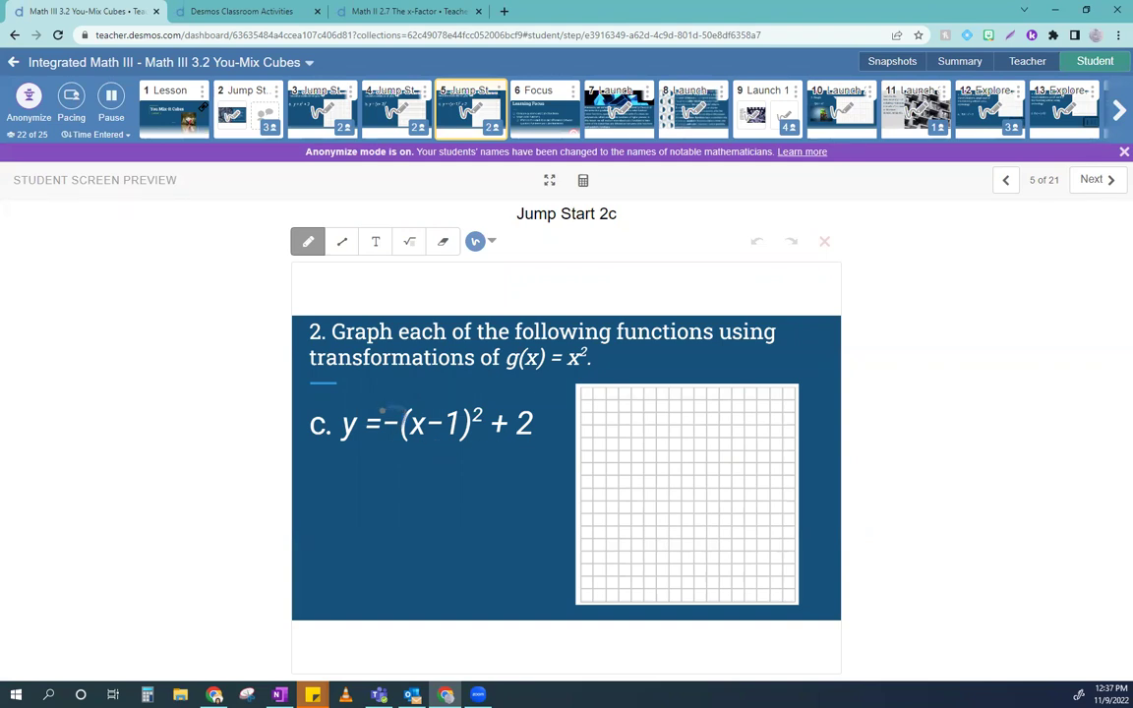
- Mark the 2c equation's parenthesis, sketch an upward and a downward parabola, then go to Learning Focus
{"action": "left_click_drag", "start_coordinate": [405, 417], "coordinate": [403, 439]}
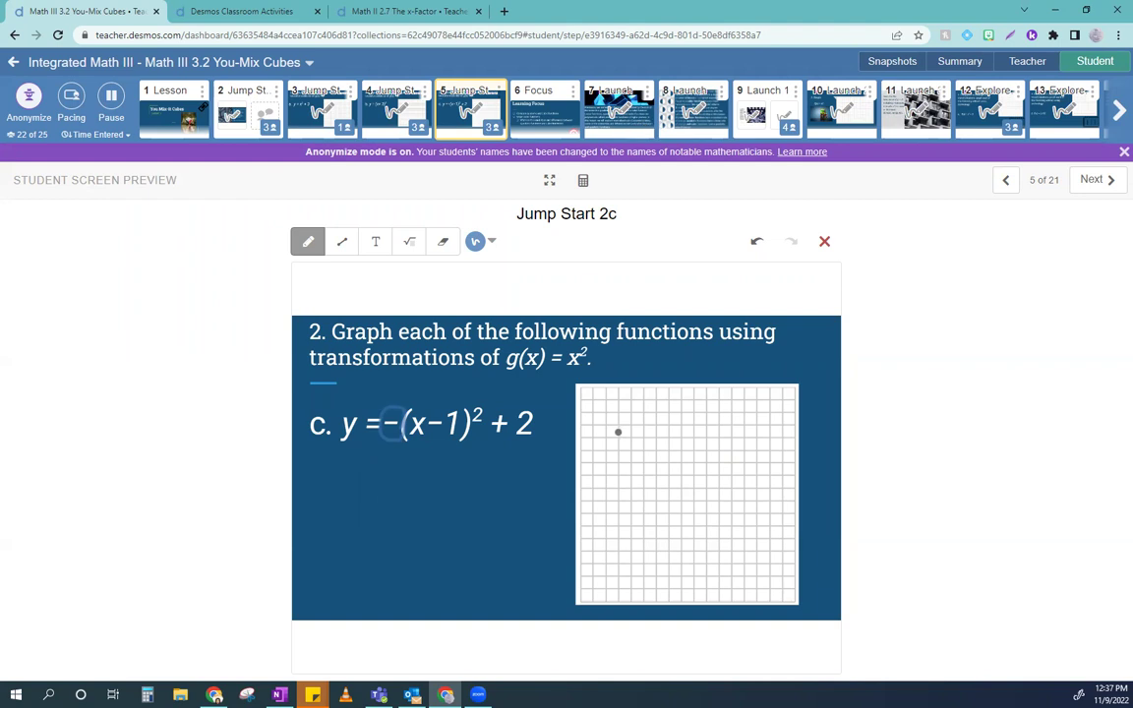
{"action": "mouse_move", "coordinate": [624, 410]}
{"action": "left_mouse_down"}
{"action": "mouse_move", "coordinate": [672, 458]}
{"action": "mouse_move", "coordinate": [704, 463]}
{"action": "mouse_move", "coordinate": [733, 399]}
{"action": "left_mouse_up"}
{"action": "mouse_move", "coordinate": [652, 577]}
{"action": "left_mouse_down"}
{"action": "mouse_move", "coordinate": [699, 492]}
{"action": "mouse_move", "coordinate": [718, 496]}
{"action": "mouse_move", "coordinate": [743, 560]}
{"action": "left_mouse_up"}
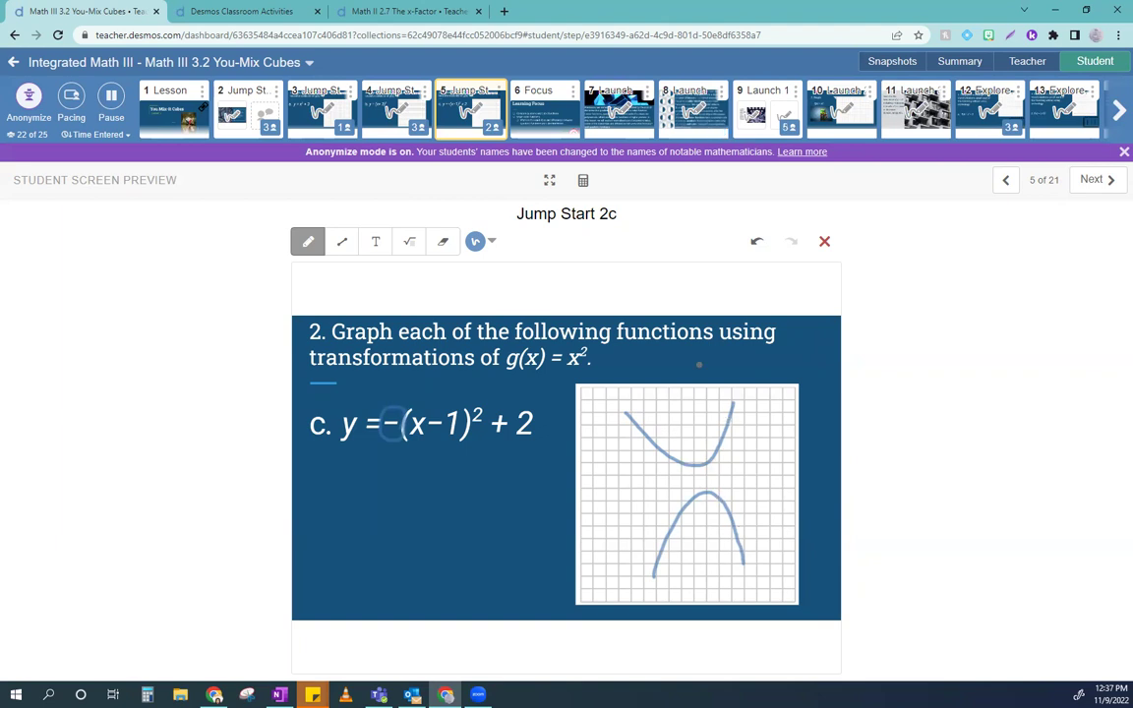
{"action": "left_click", "coordinate": [552, 132]}
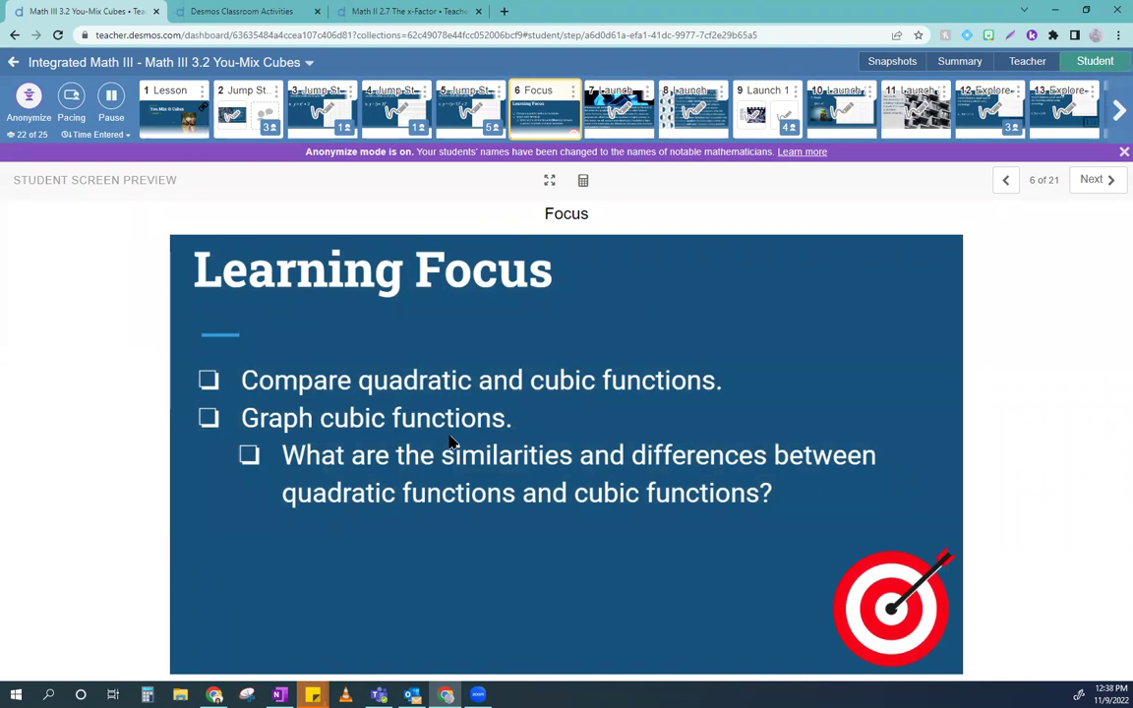
{"action": "left_click", "coordinate": [323, 116]}
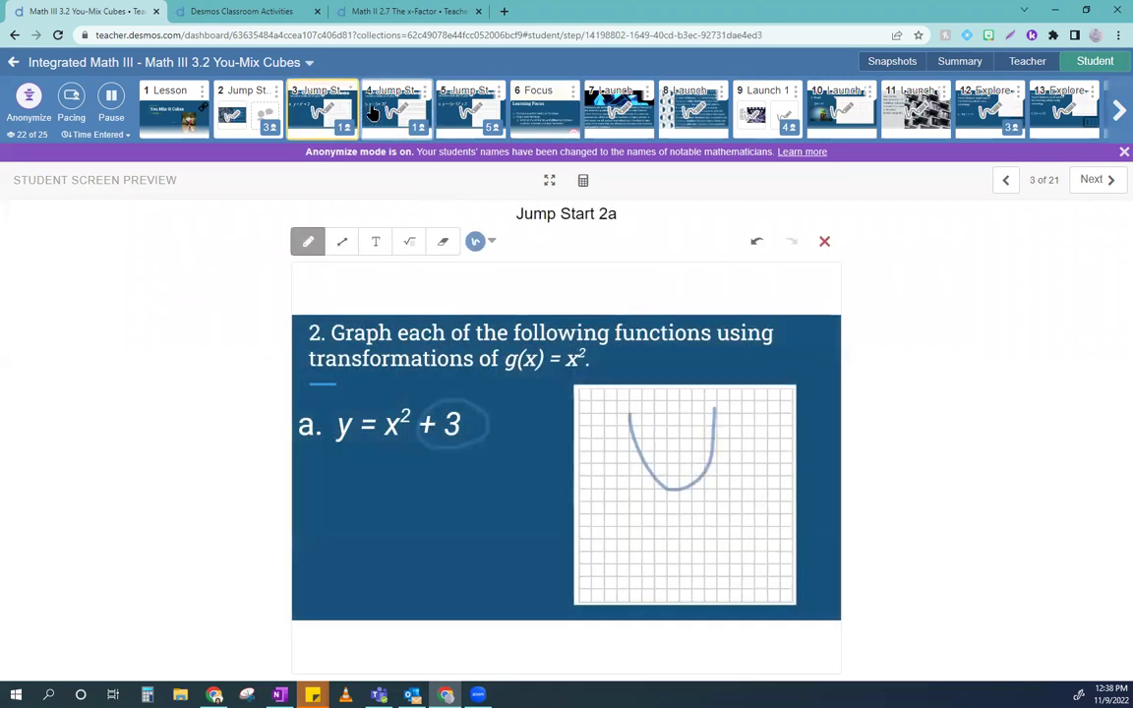
{"action": "left_click", "coordinate": [383, 113]}
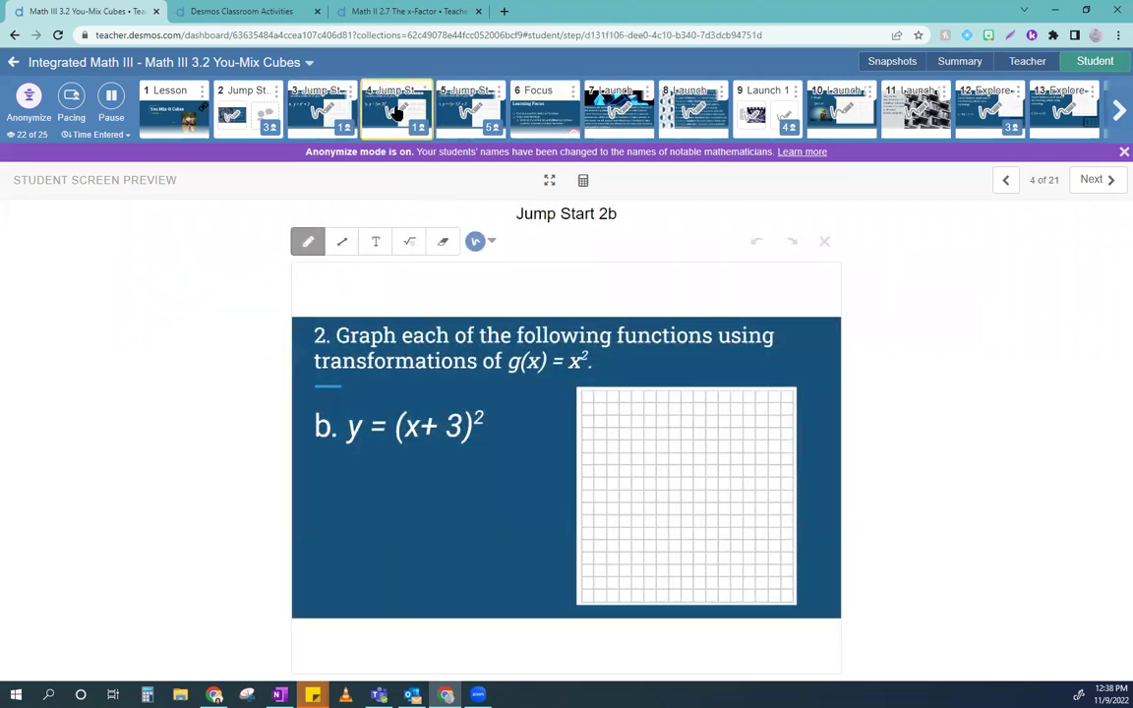
{"action": "left_click", "coordinate": [458, 111]}
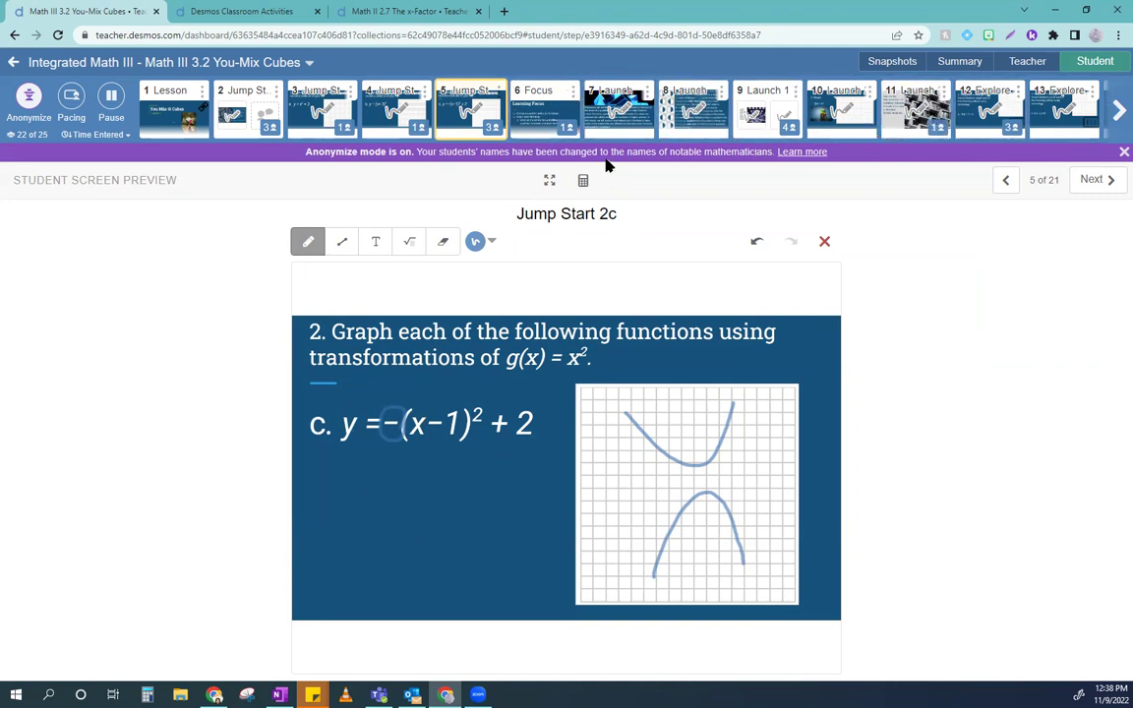
- Go from the Learning Focus slide to screen 7, the Launch slide on cubic polynomials
{"action": "left_click", "coordinate": [539, 111]}
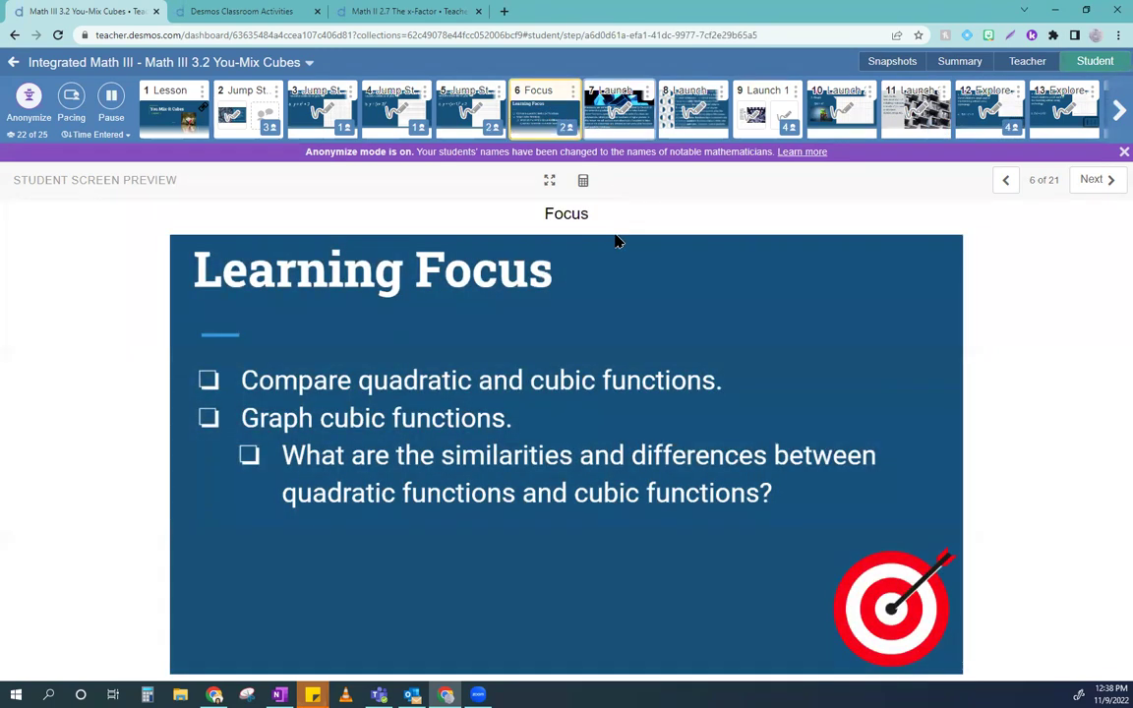
{"action": "left_click", "coordinate": [618, 108]}
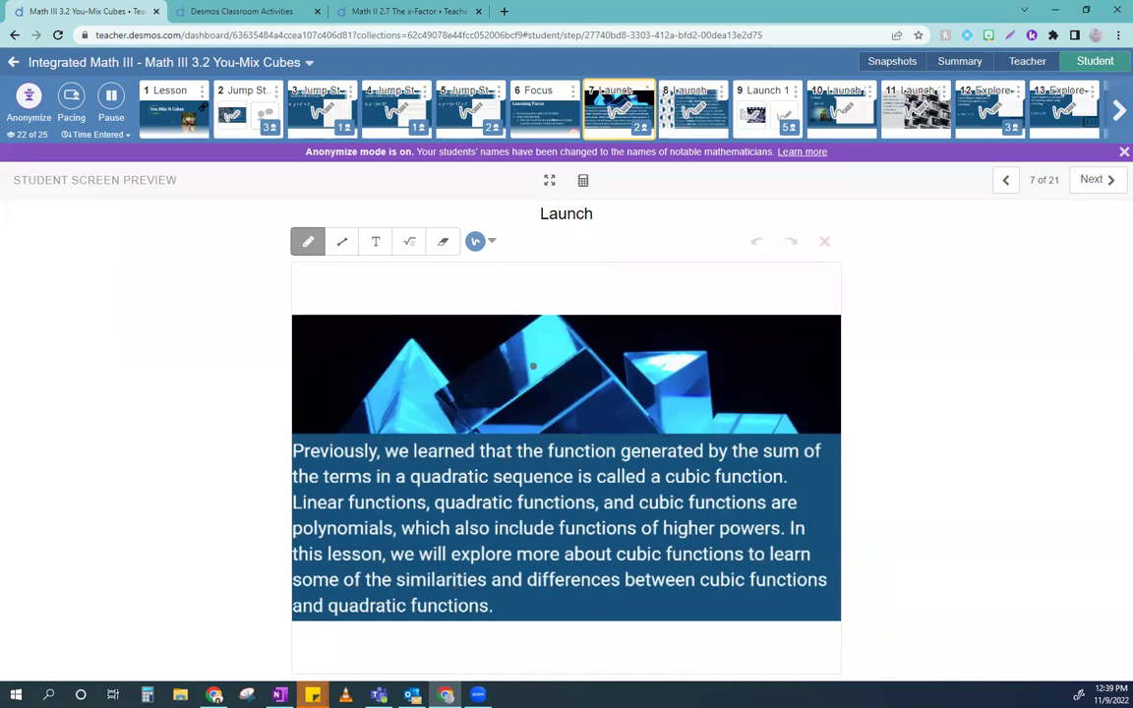
- Advance to screen 8, the Launch slide on f(x) = x³ and its rates of change
{"action": "left_click", "coordinate": [691, 110]}
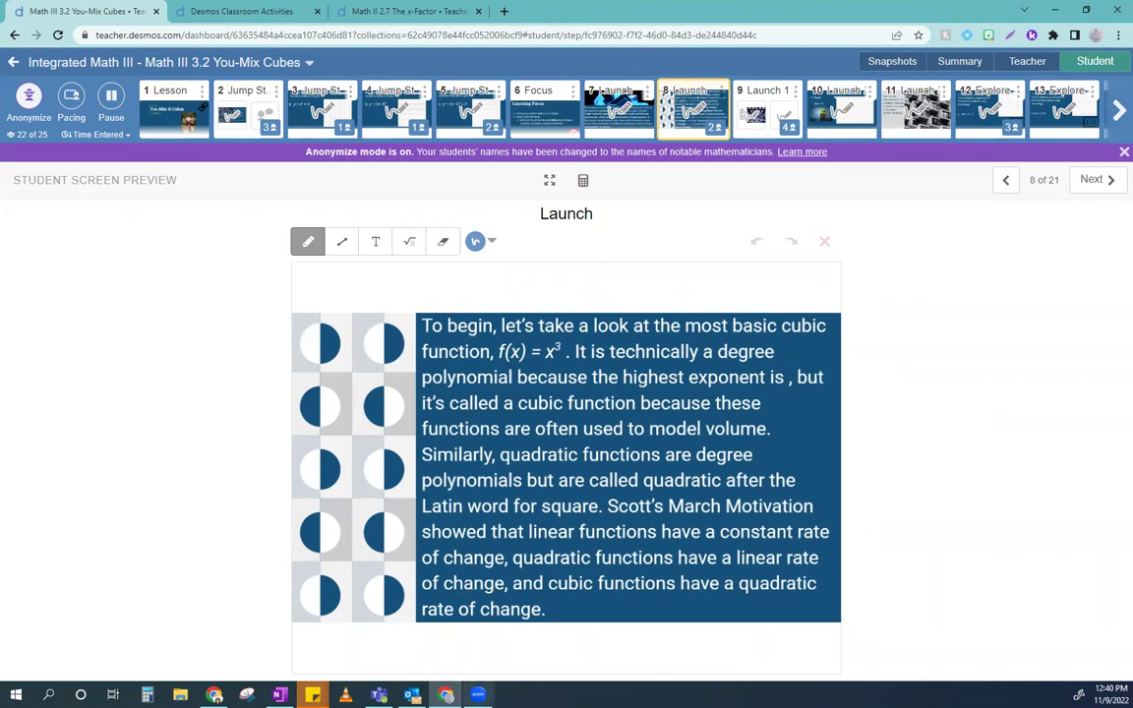
- Open OneNote page III.3.1 Scott's March Motivation at the push-ups table, then return to Chrome
{"action": "key", "text": "alt+Tab"}
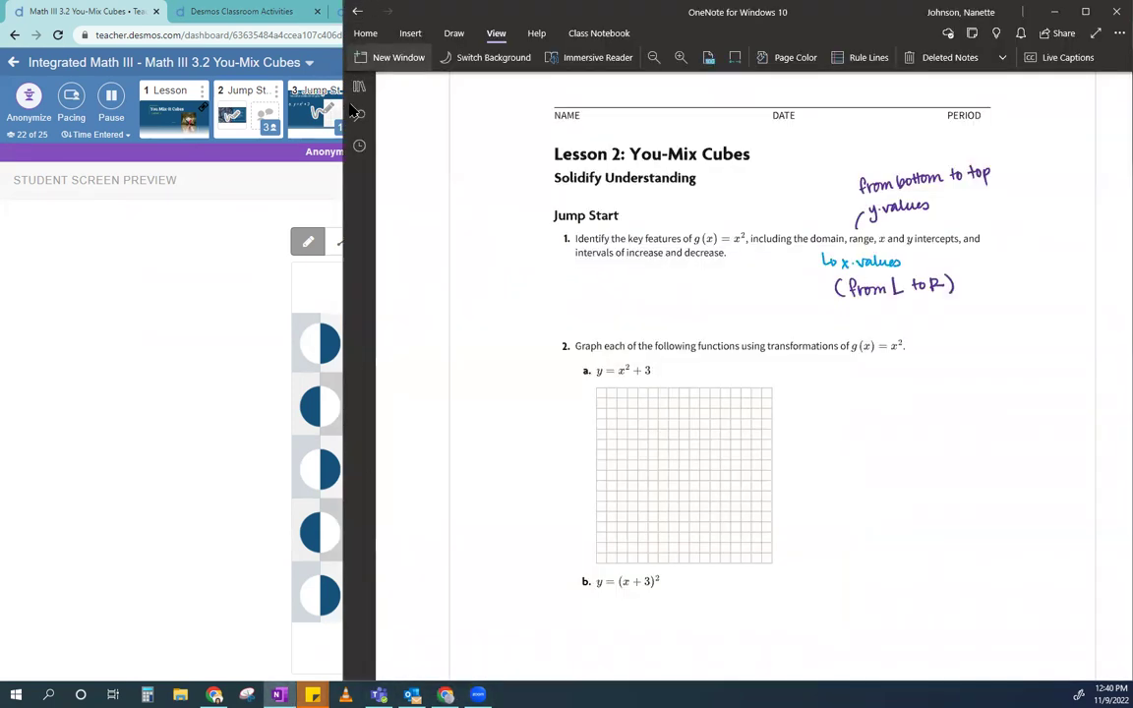
{"action": "left_click", "coordinate": [359, 86]}
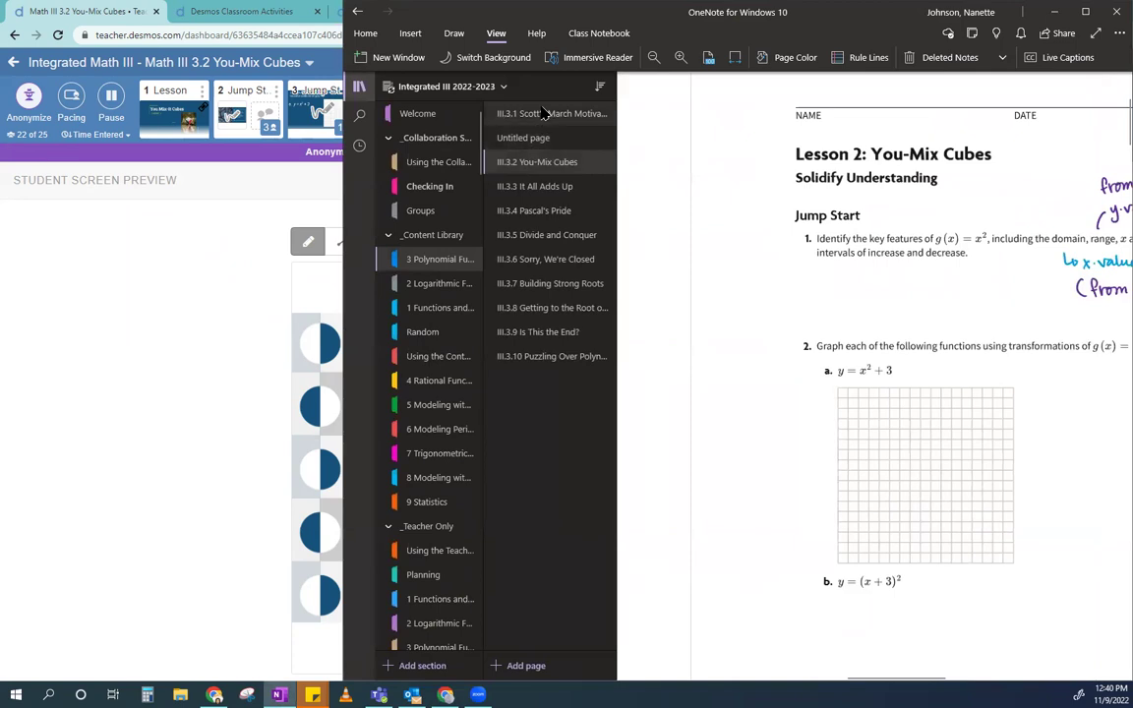
{"action": "left_click", "coordinate": [546, 114]}
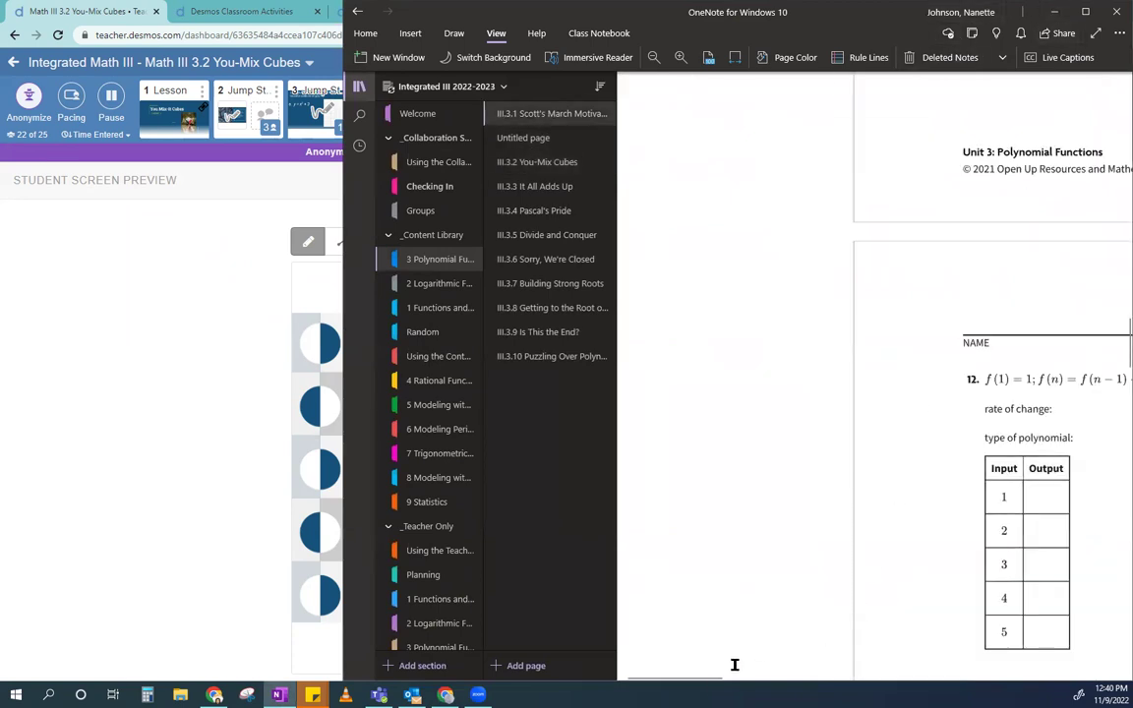
{"action": "left_click_drag", "start_coordinate": [890, 679], "coordinate": [960, 678]}
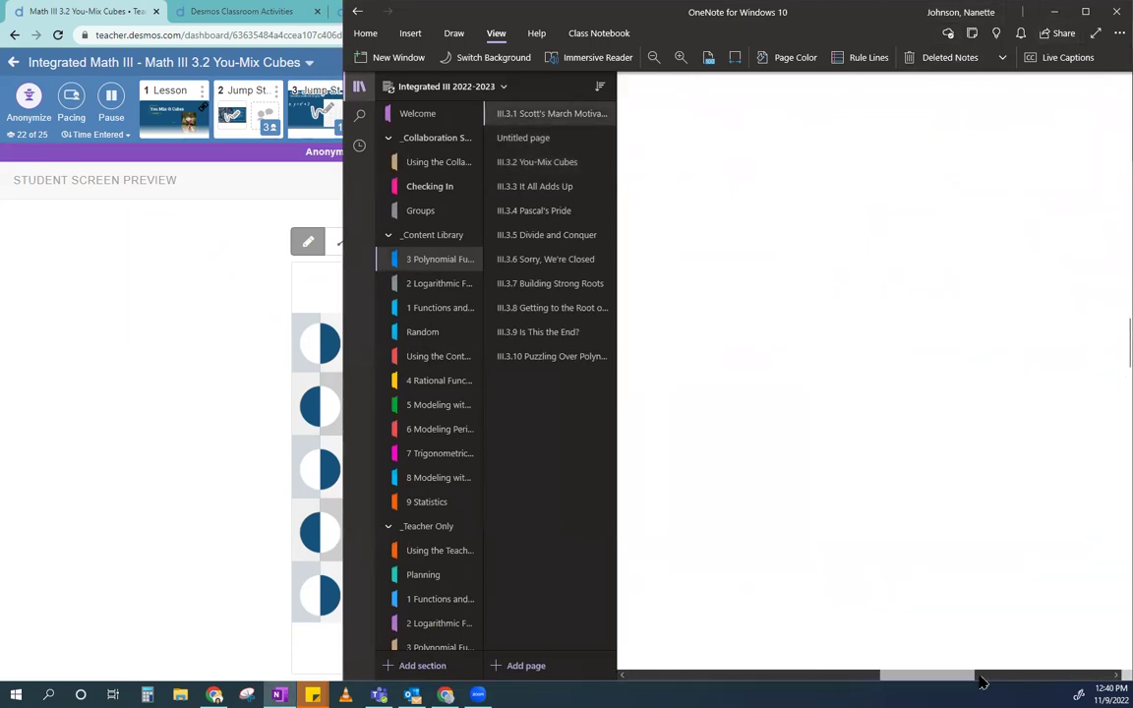
{"action": "scroll", "coordinate": [858, 473], "scroll_direction": "up", "scroll_amount": 10}
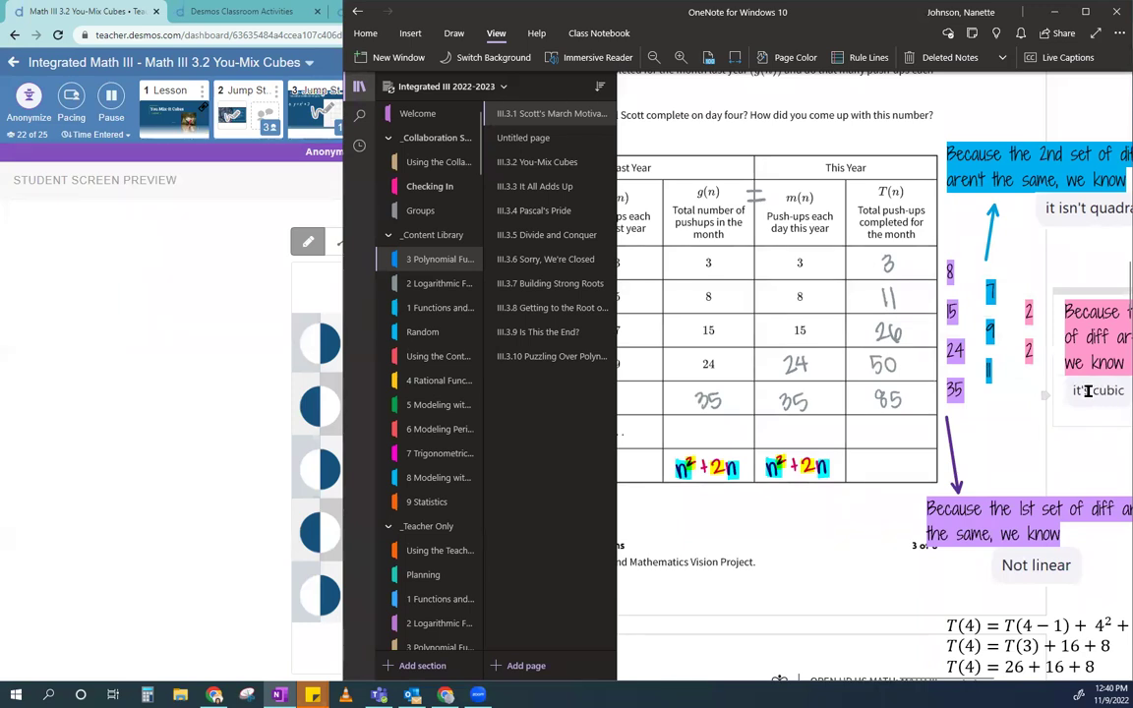
{"action": "left_click", "coordinate": [166, 594]}
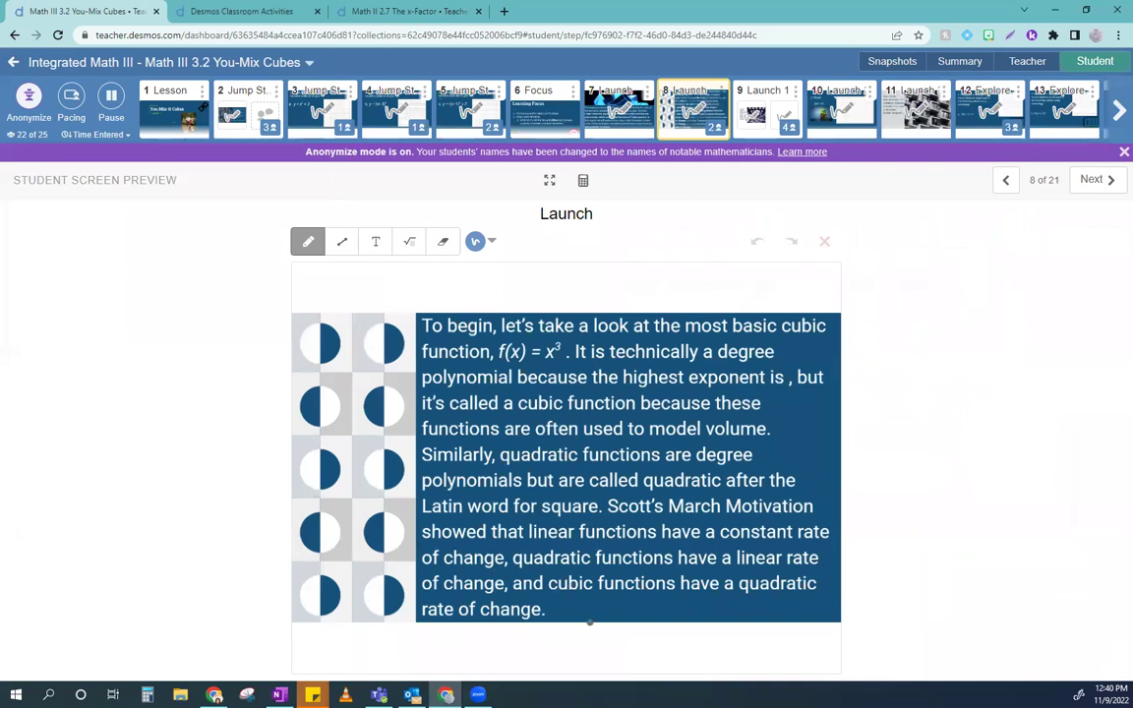
- Switch back to the OneNote push-ups difference notes with Alt+Tab
{"action": "key", "text": "alt+Tab"}
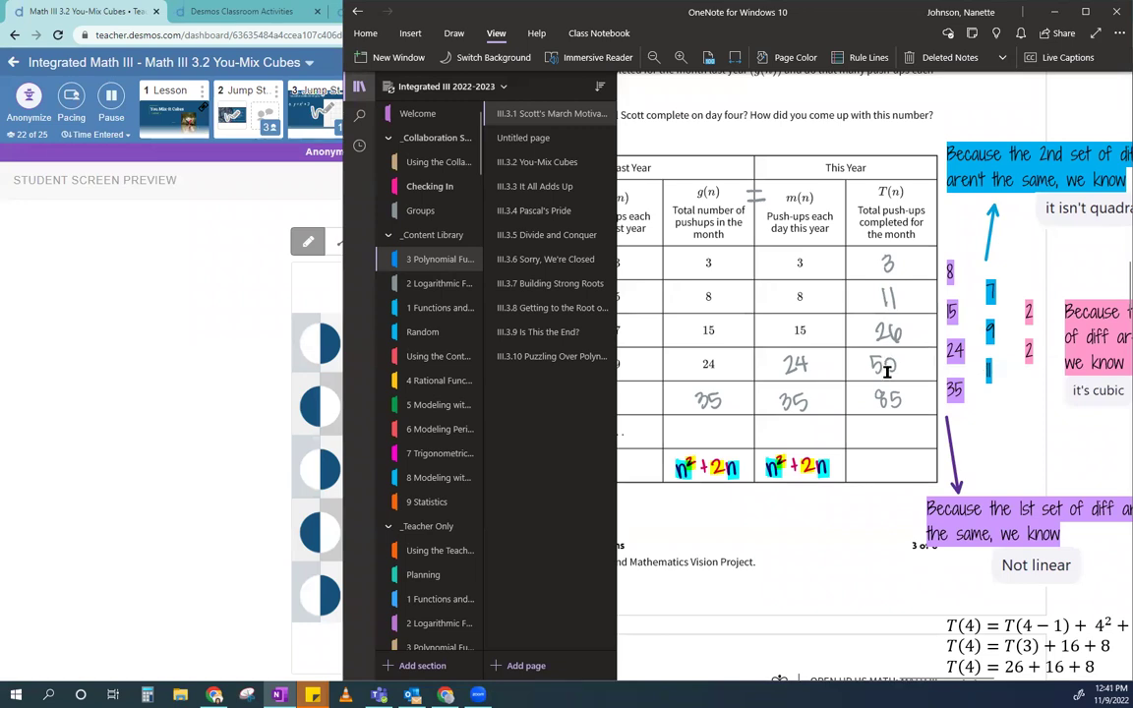
- Review the g(n) push-ups differences table, then open the III.3.2 You-Mix Cubes page
{"action": "scroll", "coordinate": [928, 302], "scroll_direction": "up", "scroll_amount": 1}
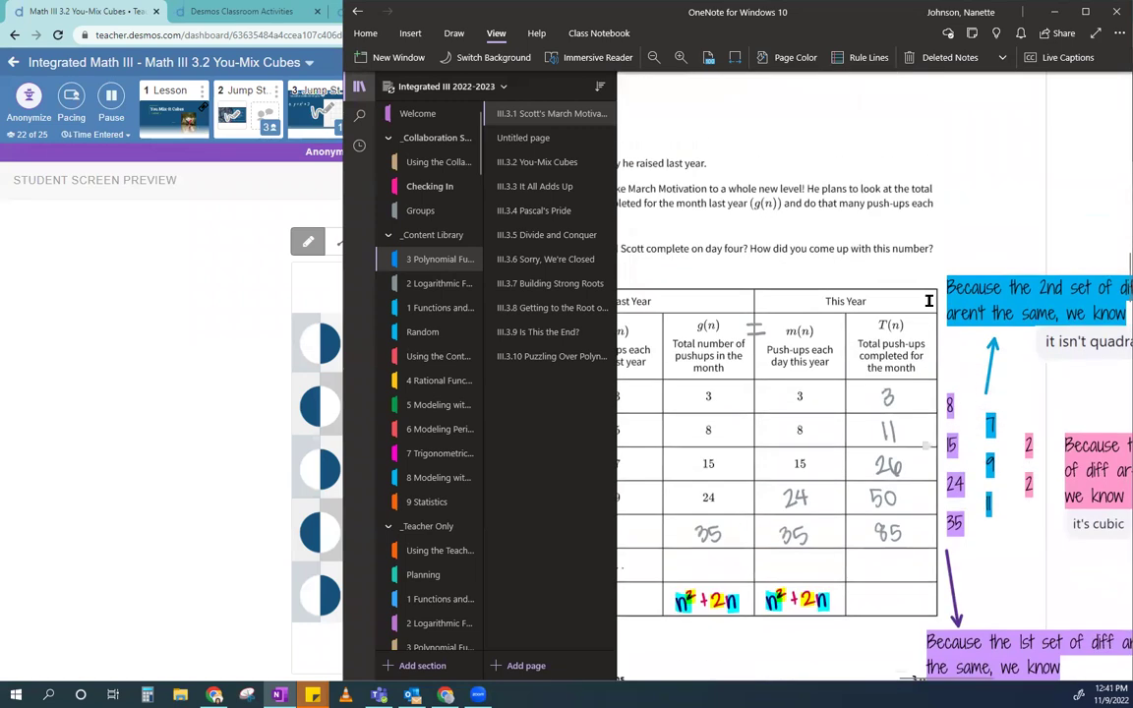
{"action": "scroll", "coordinate": [928, 302], "scroll_direction": "up", "scroll_amount": 10}
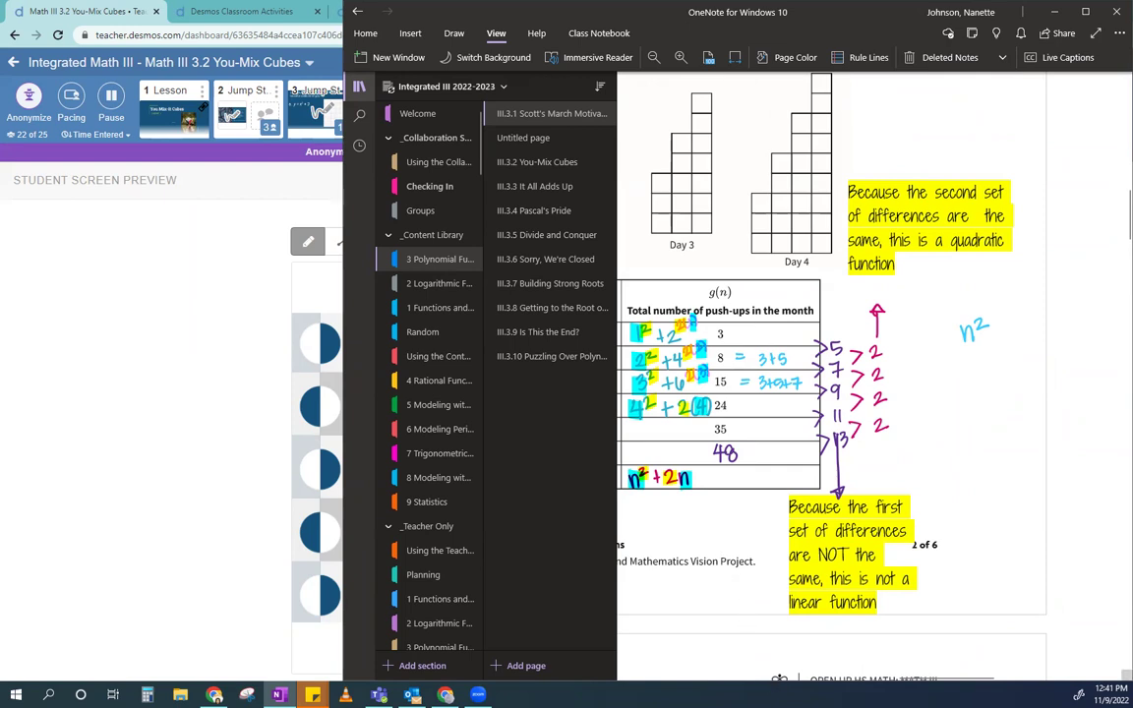
{"action": "mouse_move", "coordinate": [955, 677]}
{"action": "left_mouse_down"}
{"action": "mouse_move", "coordinate": [859, 676]}
{"action": "mouse_move", "coordinate": [909, 676]}
{"action": "left_mouse_up"}
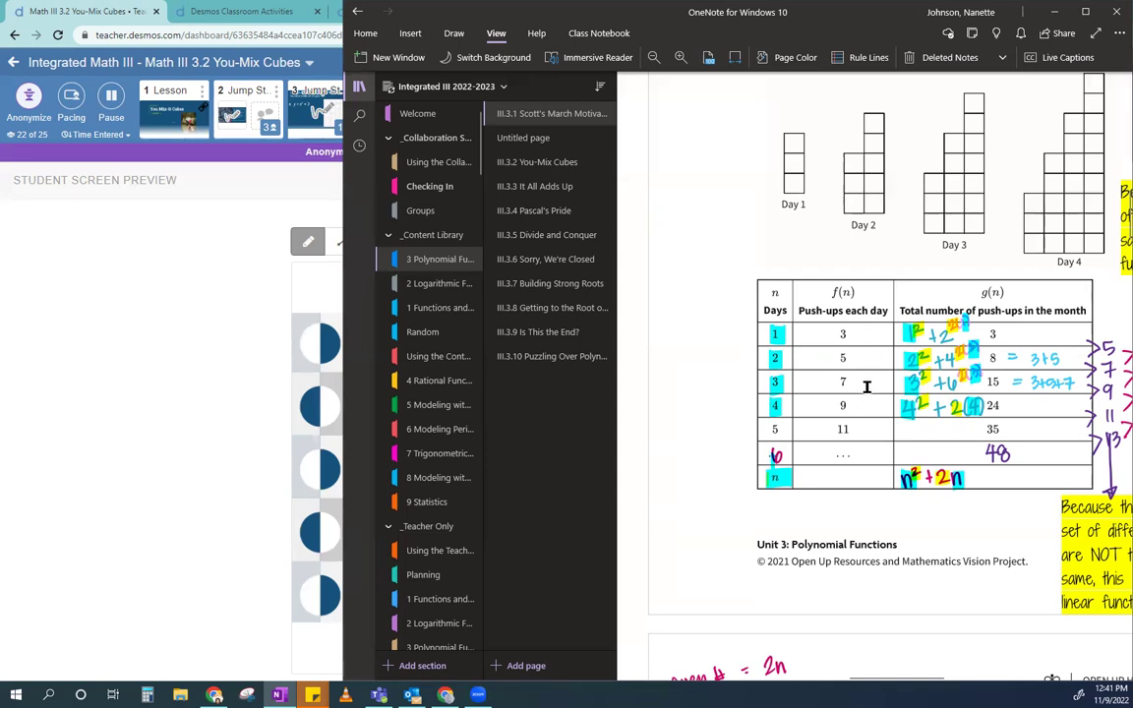
{"action": "left_click", "coordinate": [515, 160]}
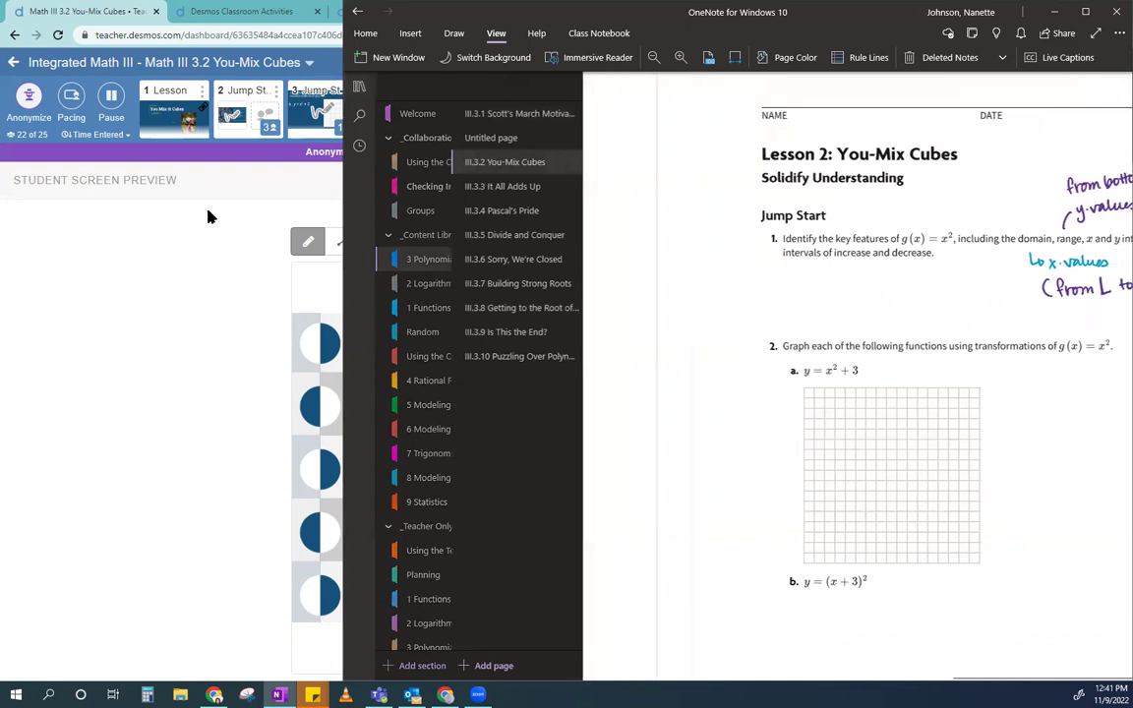
- Return to the Desmos slides, advance to Launch 1, and switch to the OneNote lesson notes
{"action": "left_click", "coordinate": [216, 455]}
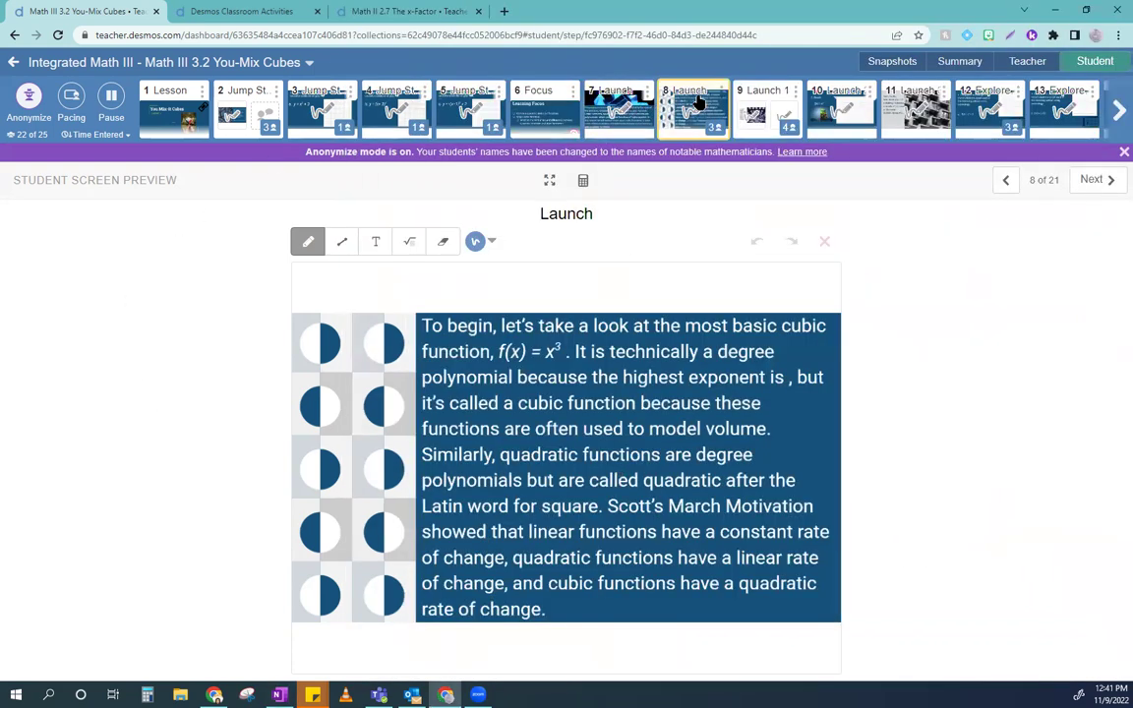
{"action": "left_click", "coordinate": [757, 106]}
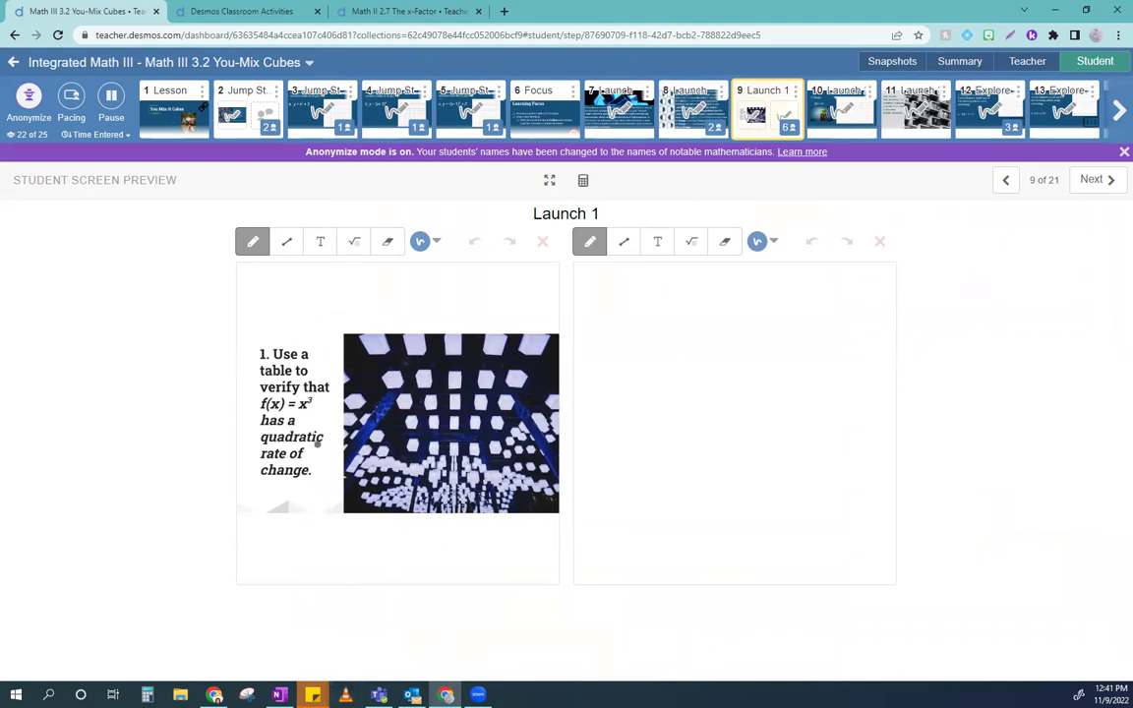
{"action": "key", "text": "alt+Tab"}
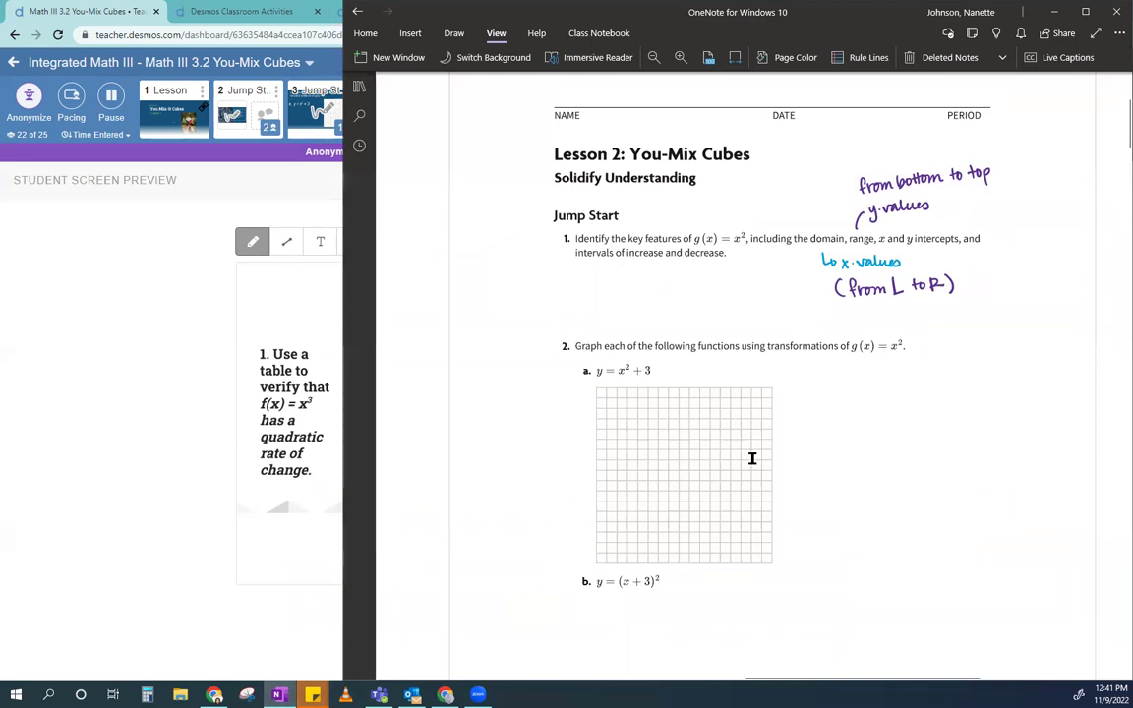
- Scroll down to question 1 and maximize the OneNote window
{"action": "scroll", "coordinate": [752, 457], "scroll_direction": "down", "scroll_amount": 15}
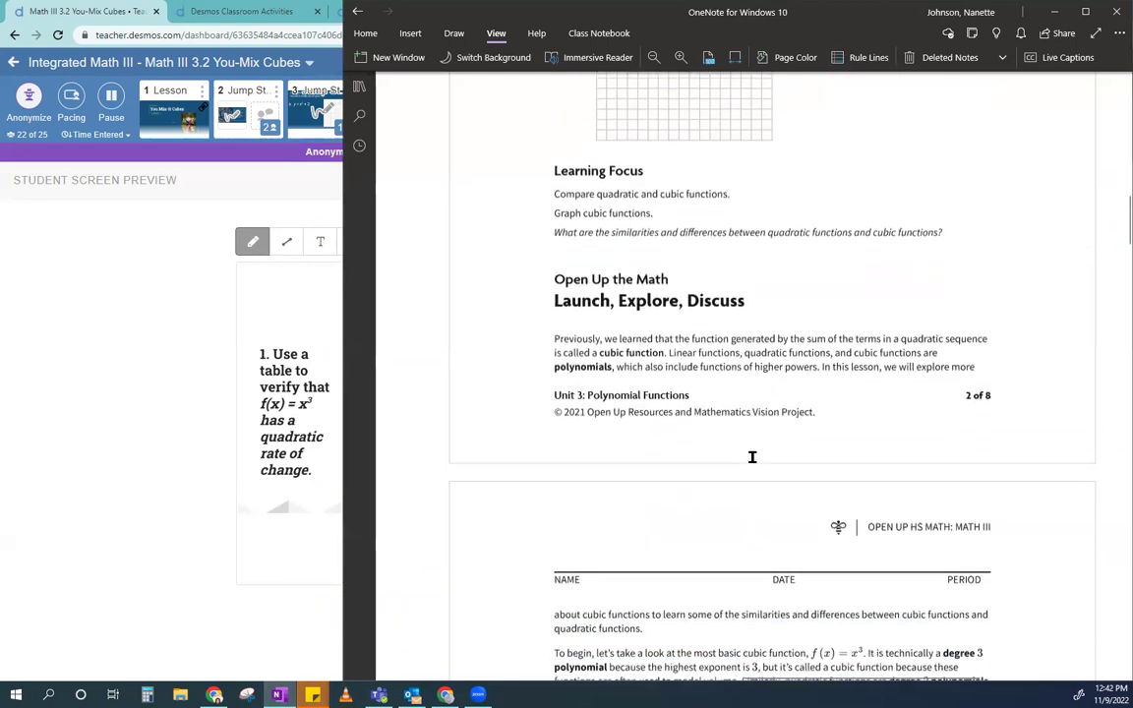
{"action": "scroll", "coordinate": [752, 457], "scroll_direction": "down", "scroll_amount": 3}
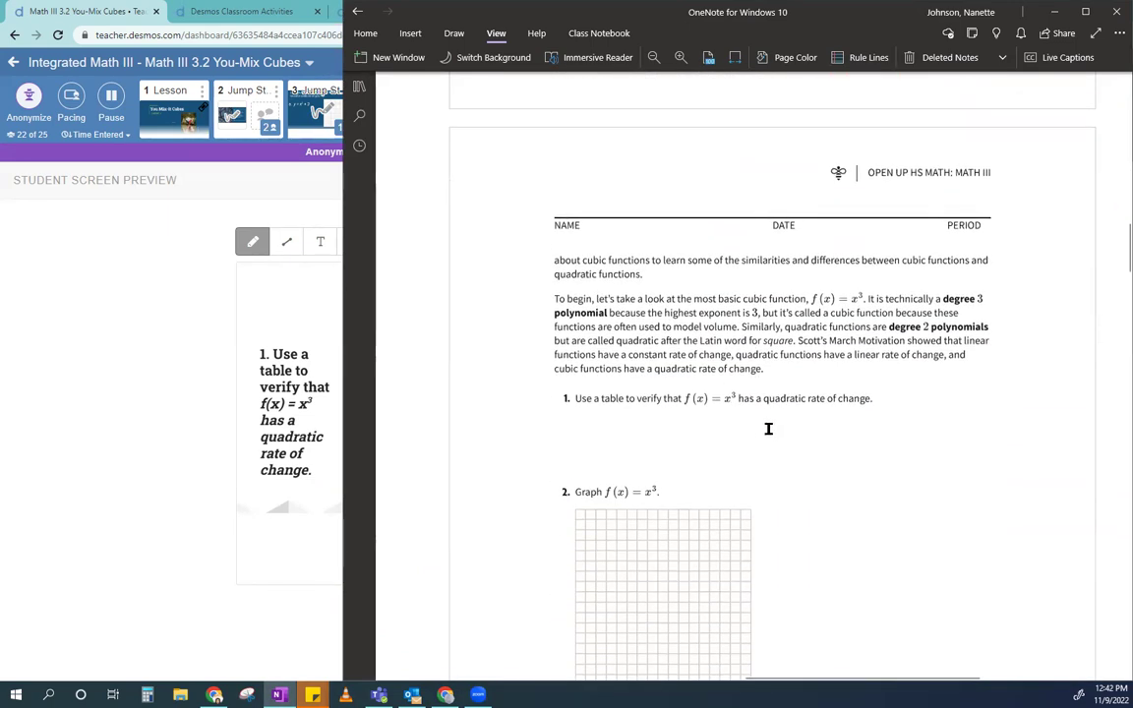
{"action": "scroll", "coordinate": [769, 427], "scroll_direction": "down", "scroll_amount": 3}
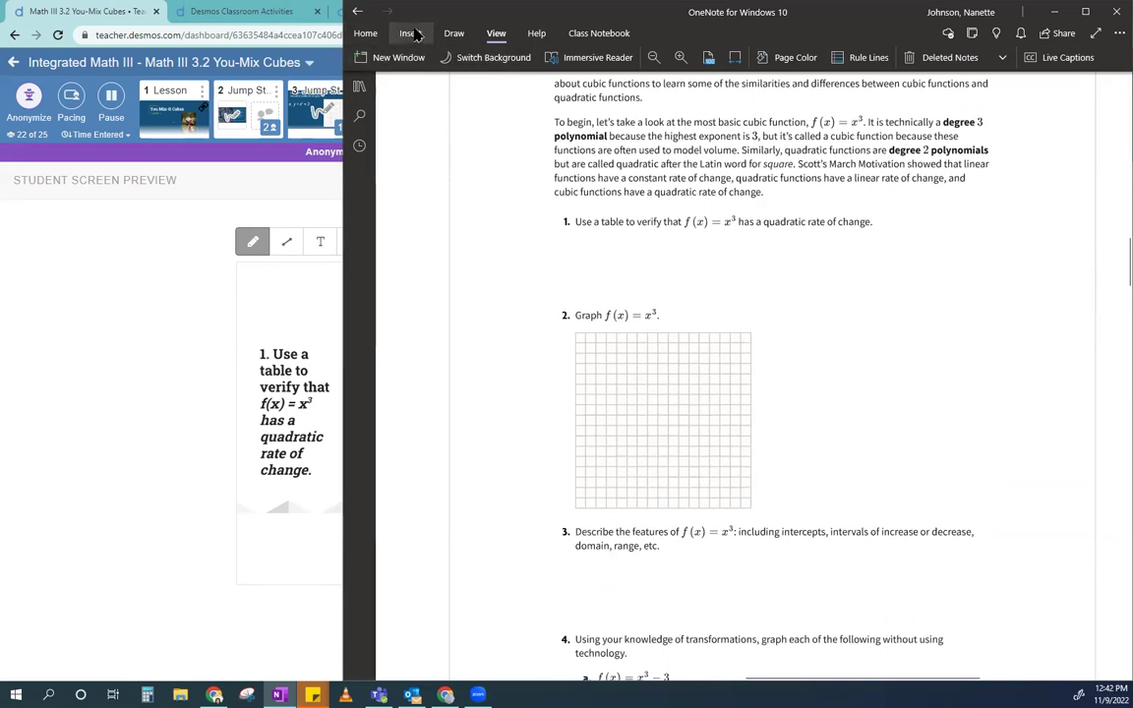
{"action": "double_click", "coordinate": [981, 11]}
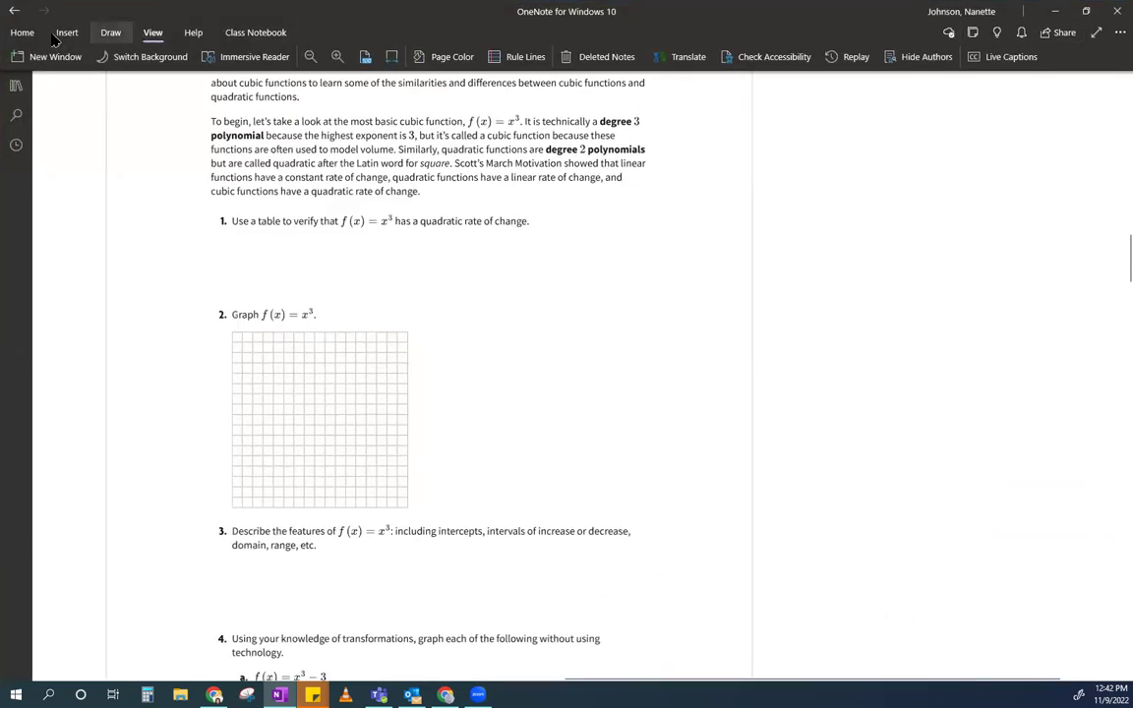
- Insert a 2-column, 5-row table in the blank space right of question 1
{"action": "left_click", "coordinate": [66, 32]}
{"action": "left_click", "coordinate": [774, 252]}
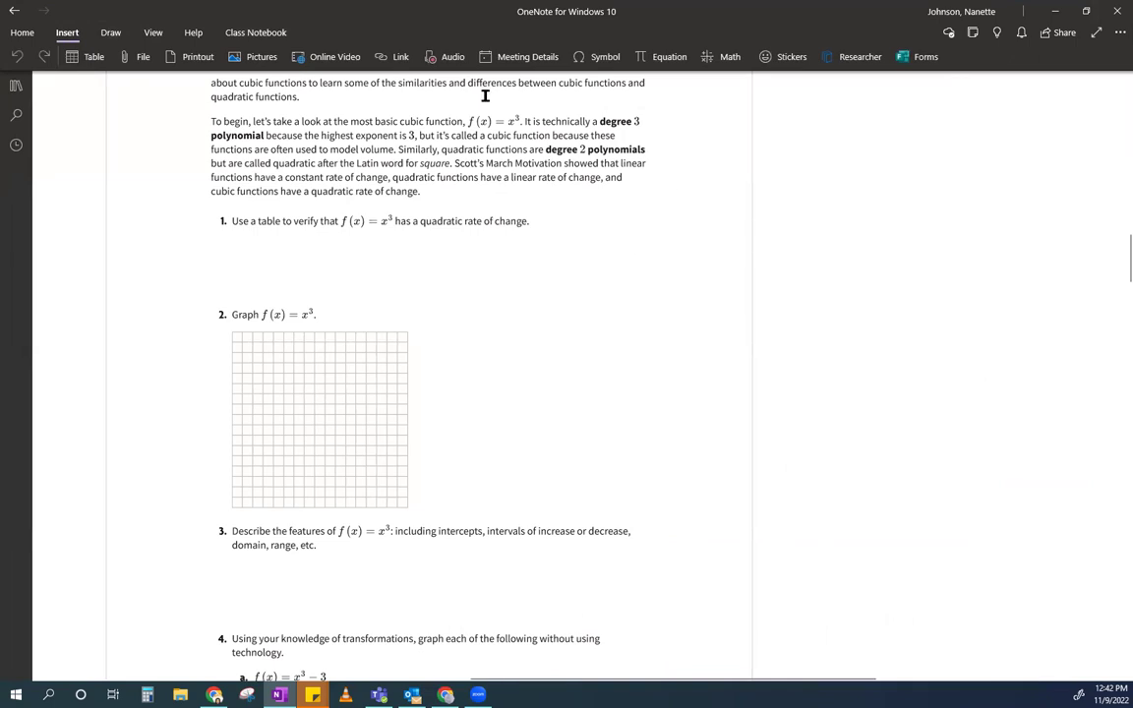
{"action": "left_click", "coordinate": [79, 55]}
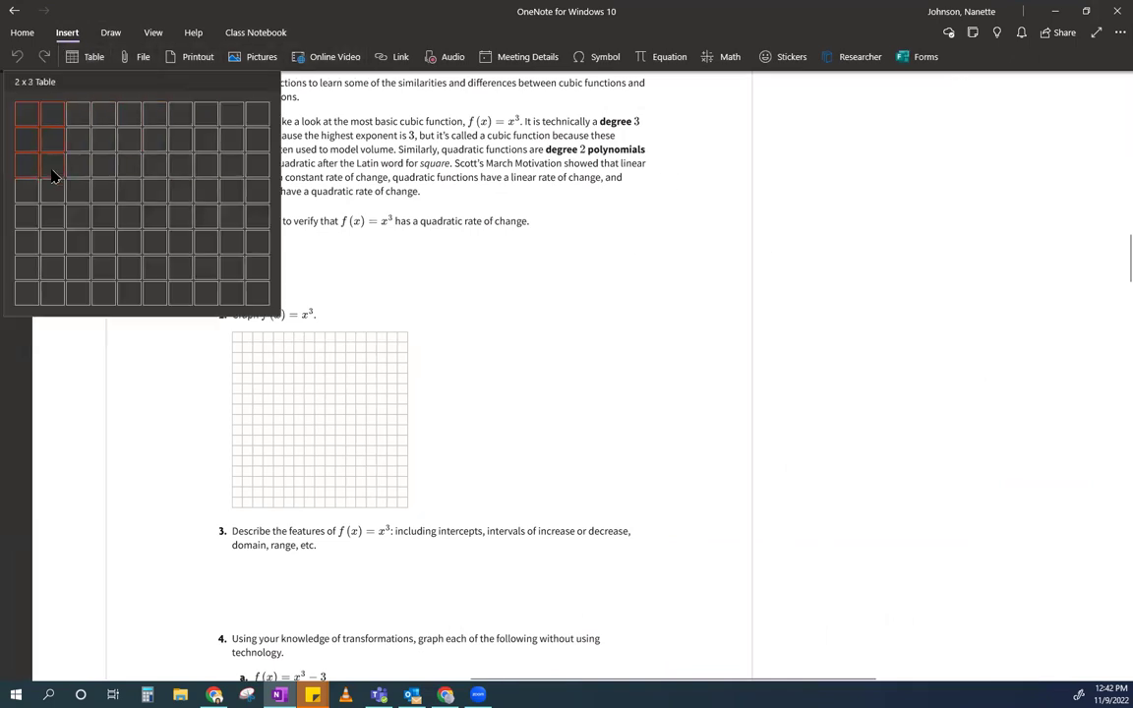
{"action": "left_click", "coordinate": [54, 216]}
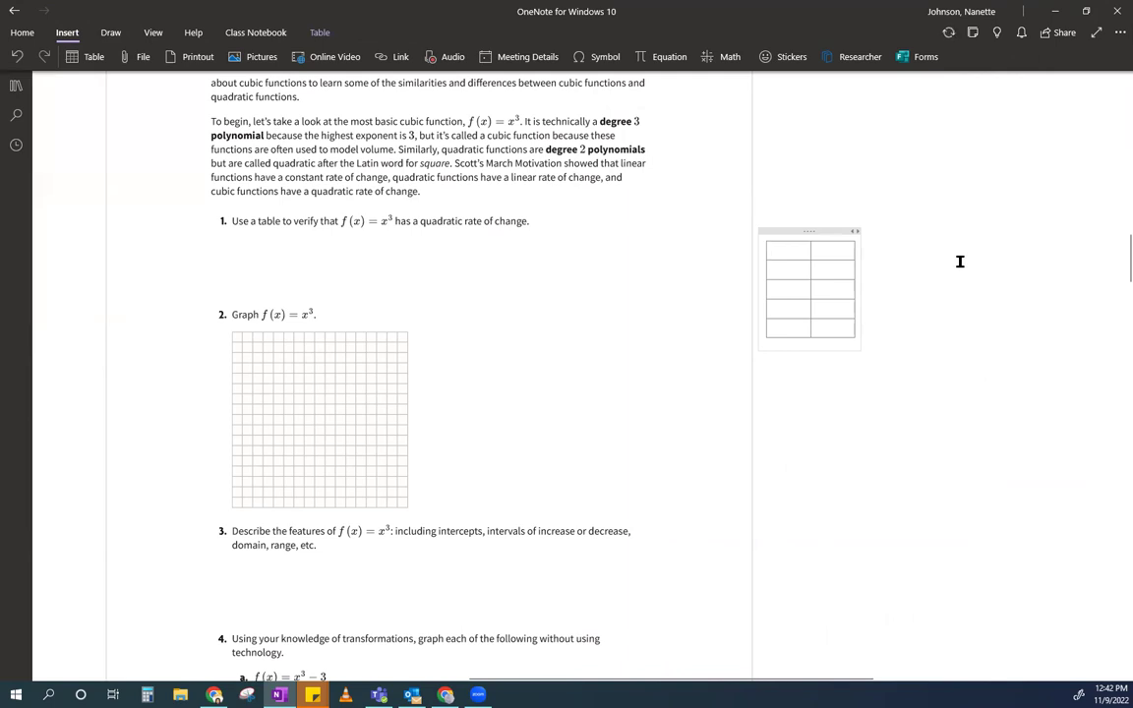
- Enter headers x and X^3, then x values 1–4 with cubes 1, 8, 27, 64
{"action": "type", "text": "xx^"}
{"action": "key", "text": "Tab"}
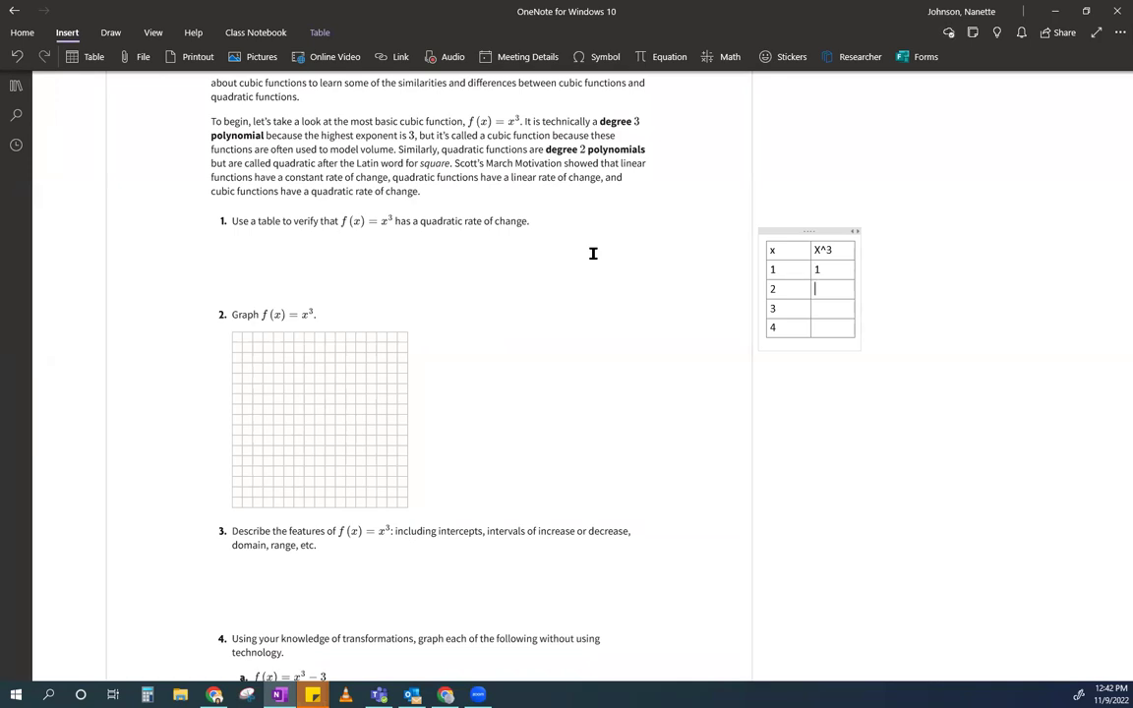
{"action": "type", "text": "7"}
{"action": "type", "text": "64"}
- Handwrite first differences 7, 19, 37 beside the cubes and select the 4 / 64 row
{"action": "left_click_drag", "start_coordinate": [862, 291], "coordinate": [855, 302]}
{"action": "left_click_drag", "start_coordinate": [870, 293], "coordinate": [871, 304]}
{"action": "left_click_drag", "start_coordinate": [882, 294], "coordinate": [879, 304]}
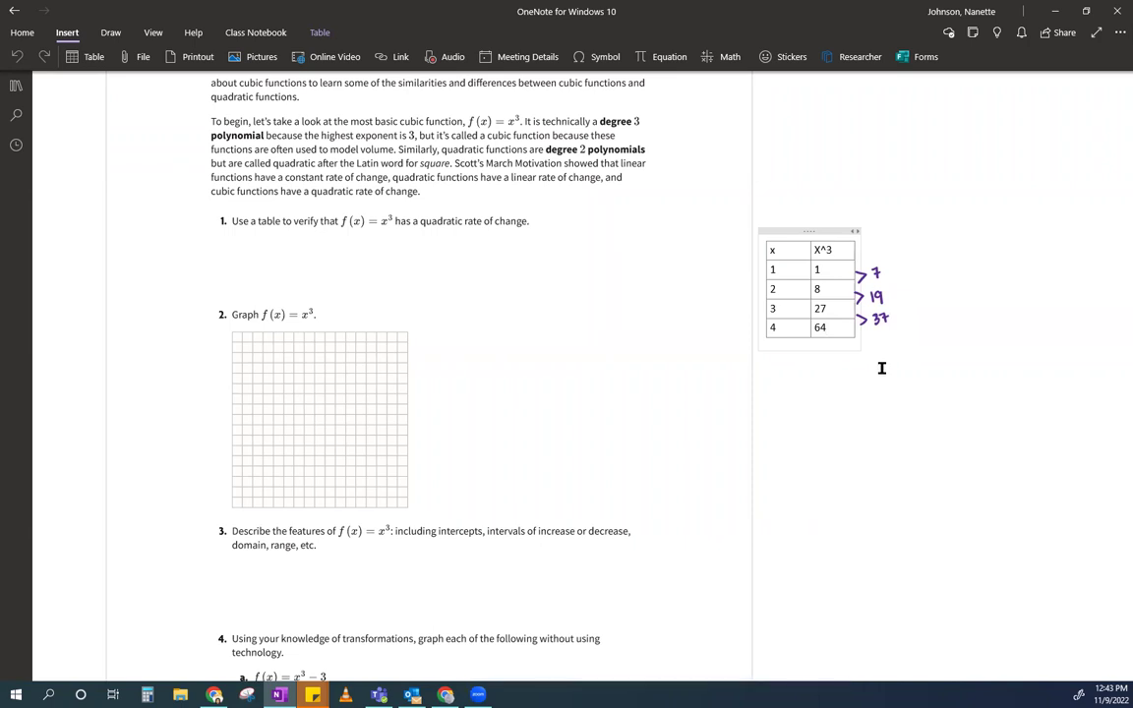
{"action": "left_click_drag", "start_coordinate": [885, 277], "coordinate": [886, 291]}
{"action": "left_click_drag", "start_coordinate": [849, 333], "coordinate": [756, 328]}
- Insert a table row below the 4 row and enter 5 and 125
{"action": "right_click", "coordinate": [924, 321]}
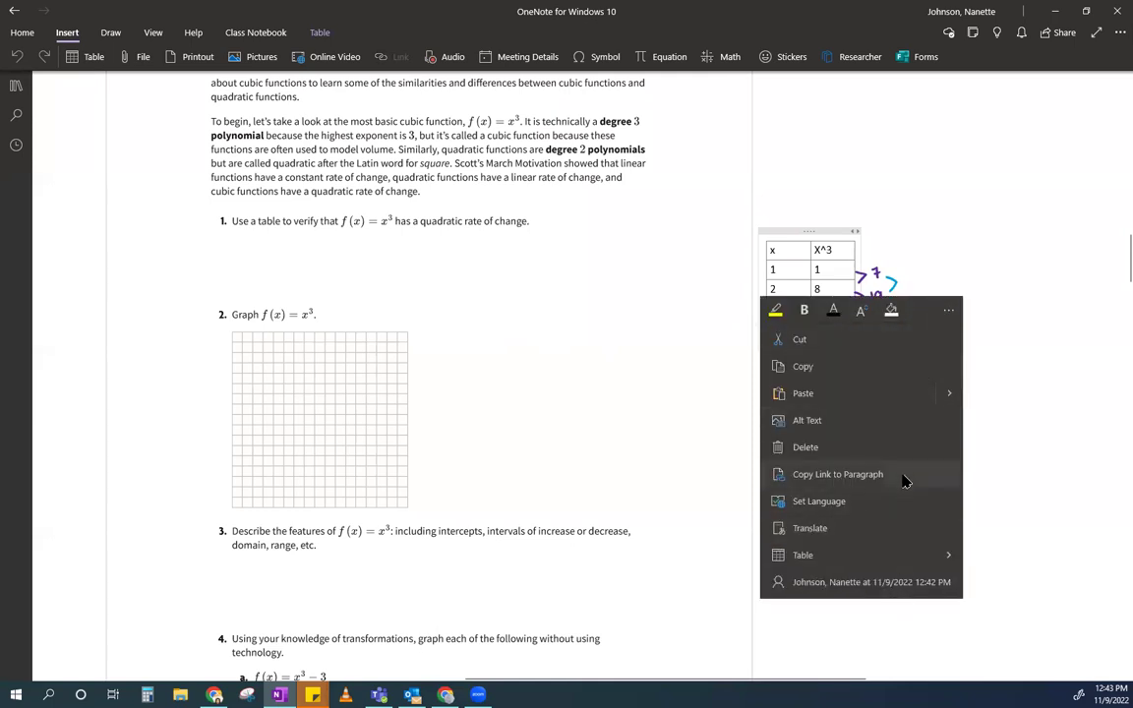
{"action": "left_click", "coordinate": [922, 555]}
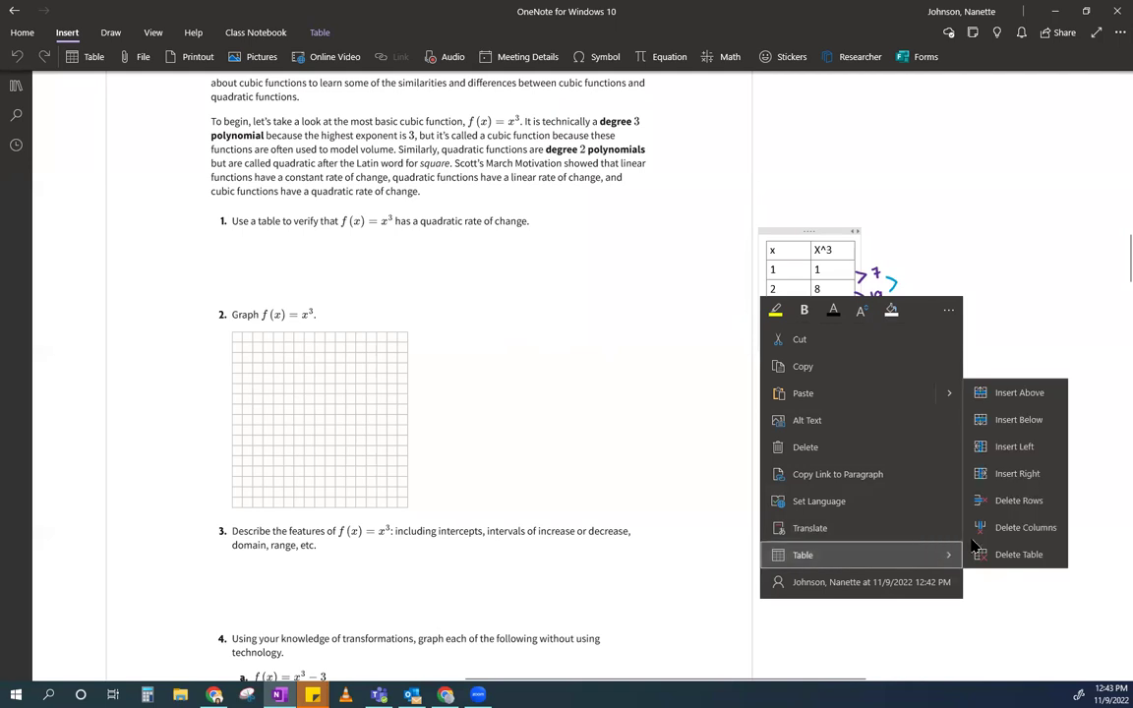
{"action": "left_click", "coordinate": [1023, 420]}
{"action": "type", "text": "5125"}
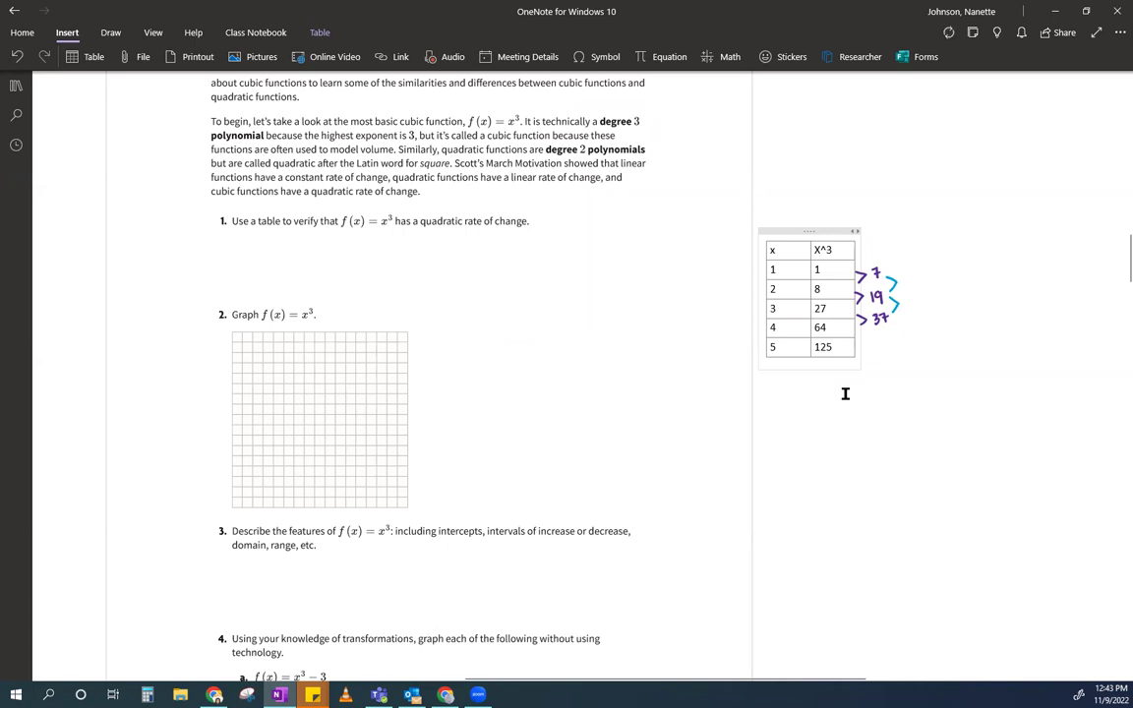
{"action": "key", "text": "Escape"}
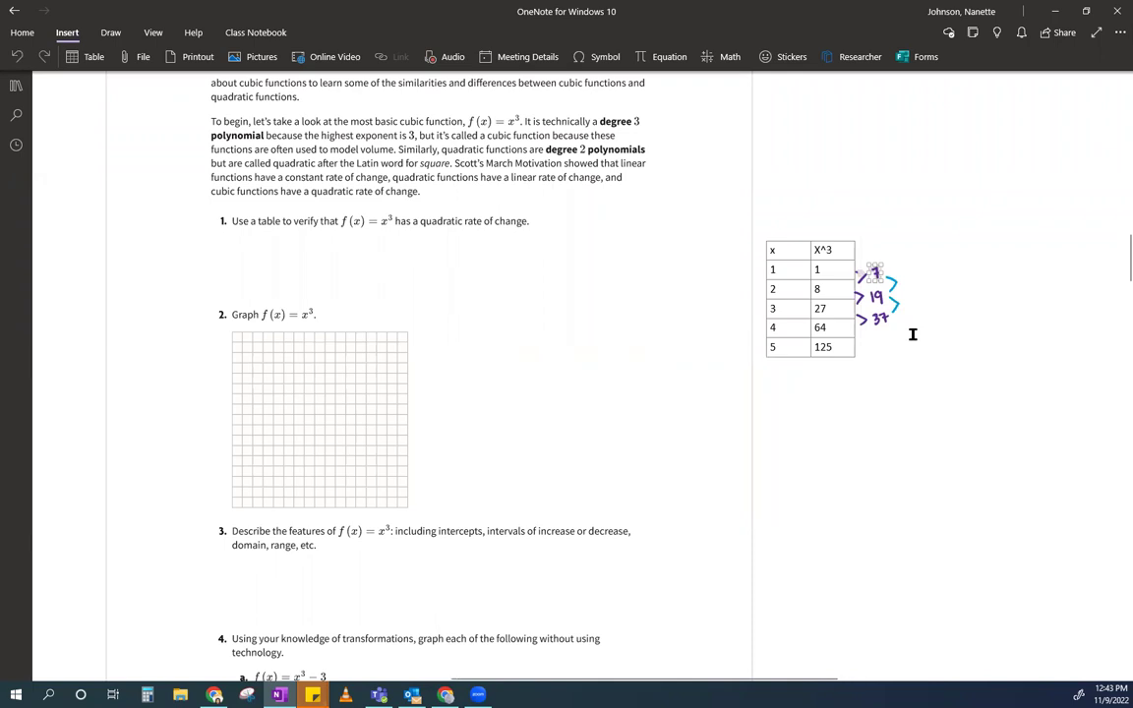
- Ink first difference 61, second differences 12, 18, 24, and third differences of 6
{"action": "left_click_drag", "start_coordinate": [862, 329], "coordinate": [861, 339]}
{"action": "left_click_drag", "start_coordinate": [882, 329], "coordinate": [879, 337]}
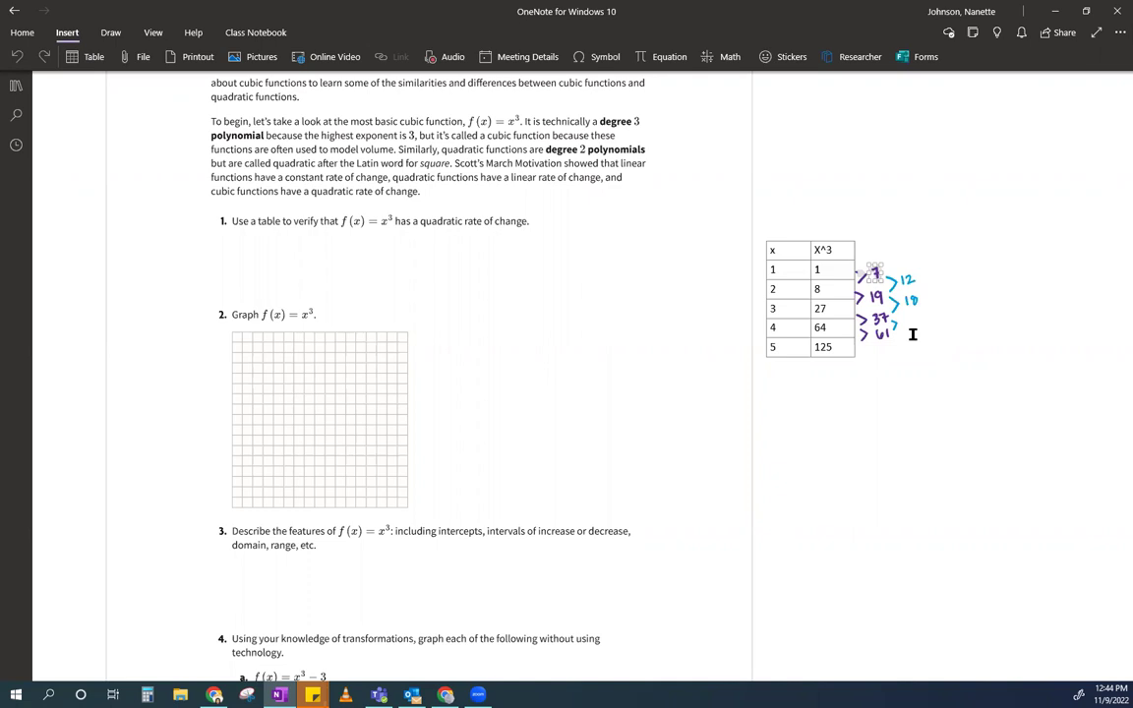
{"action": "left_click", "coordinate": [915, 254]}
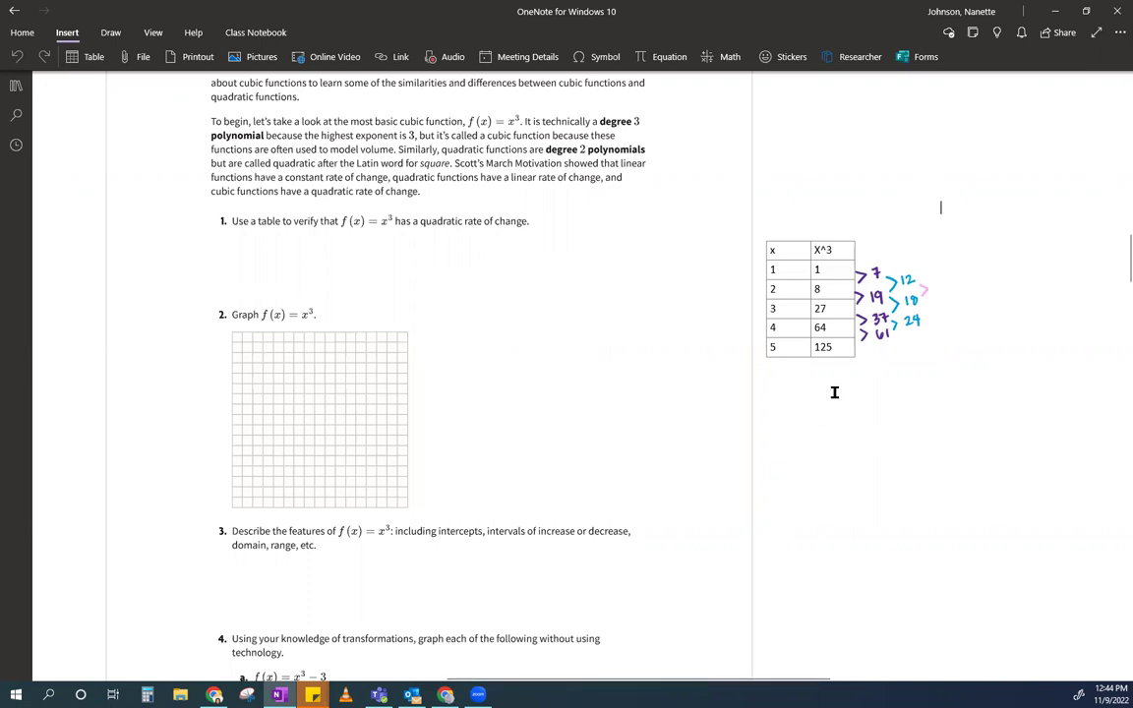
{"action": "mouse_move", "coordinate": [922, 305]}
{"action": "left_mouse_down"}
{"action": "mouse_move", "coordinate": [928, 312]}
{"action": "mouse_move", "coordinate": [935, 300]}
{"action": "mouse_move", "coordinate": [937, 312]}
{"action": "left_mouse_up"}
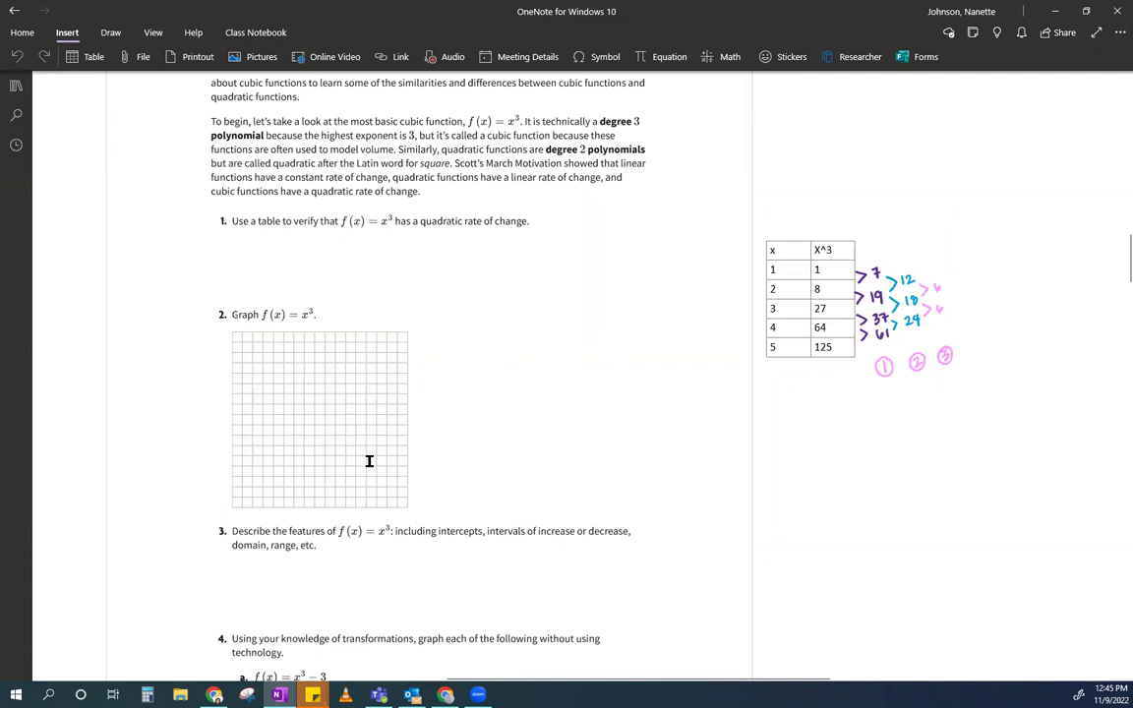
- Scroll down the page and back up to the circled labels under the table
{"action": "scroll", "coordinate": [369, 461], "scroll_direction": "down", "scroll_amount": 3}
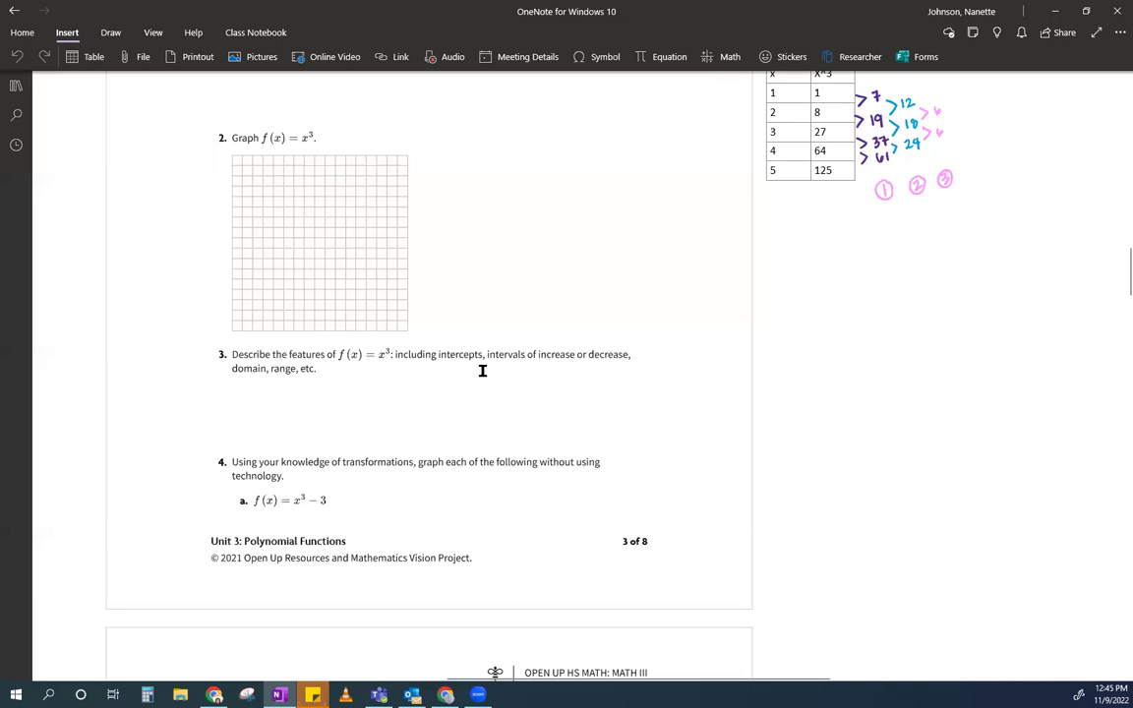
{"action": "scroll", "coordinate": [369, 394], "scroll_direction": "up", "scroll_amount": 3}
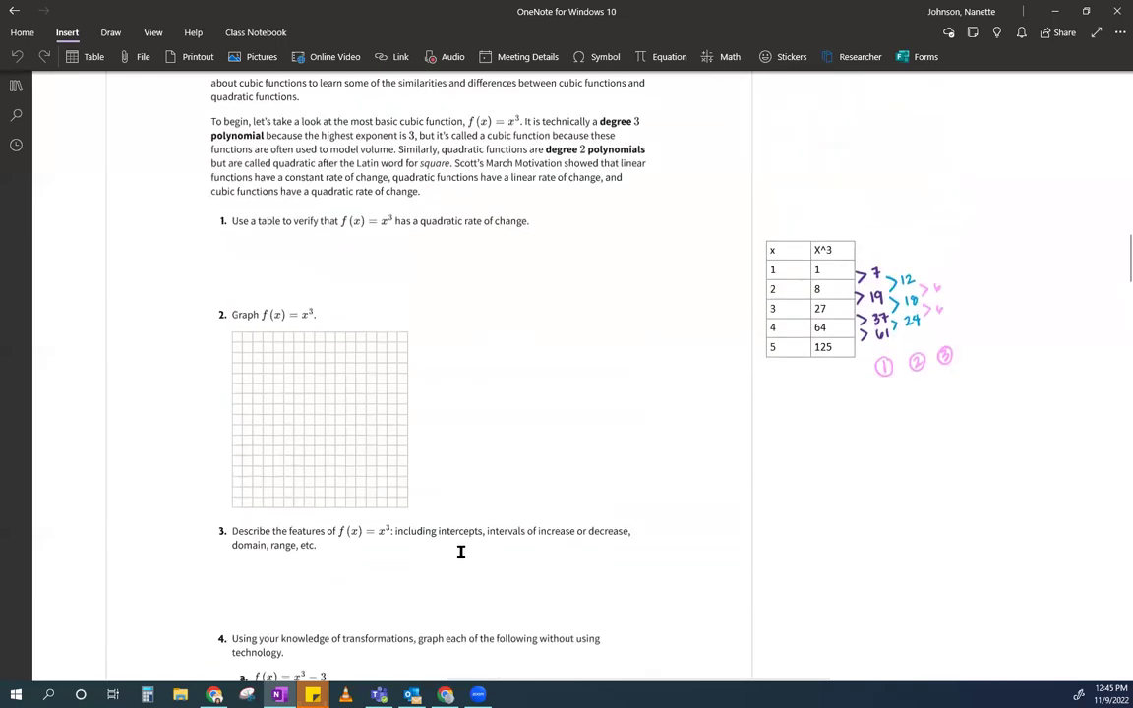